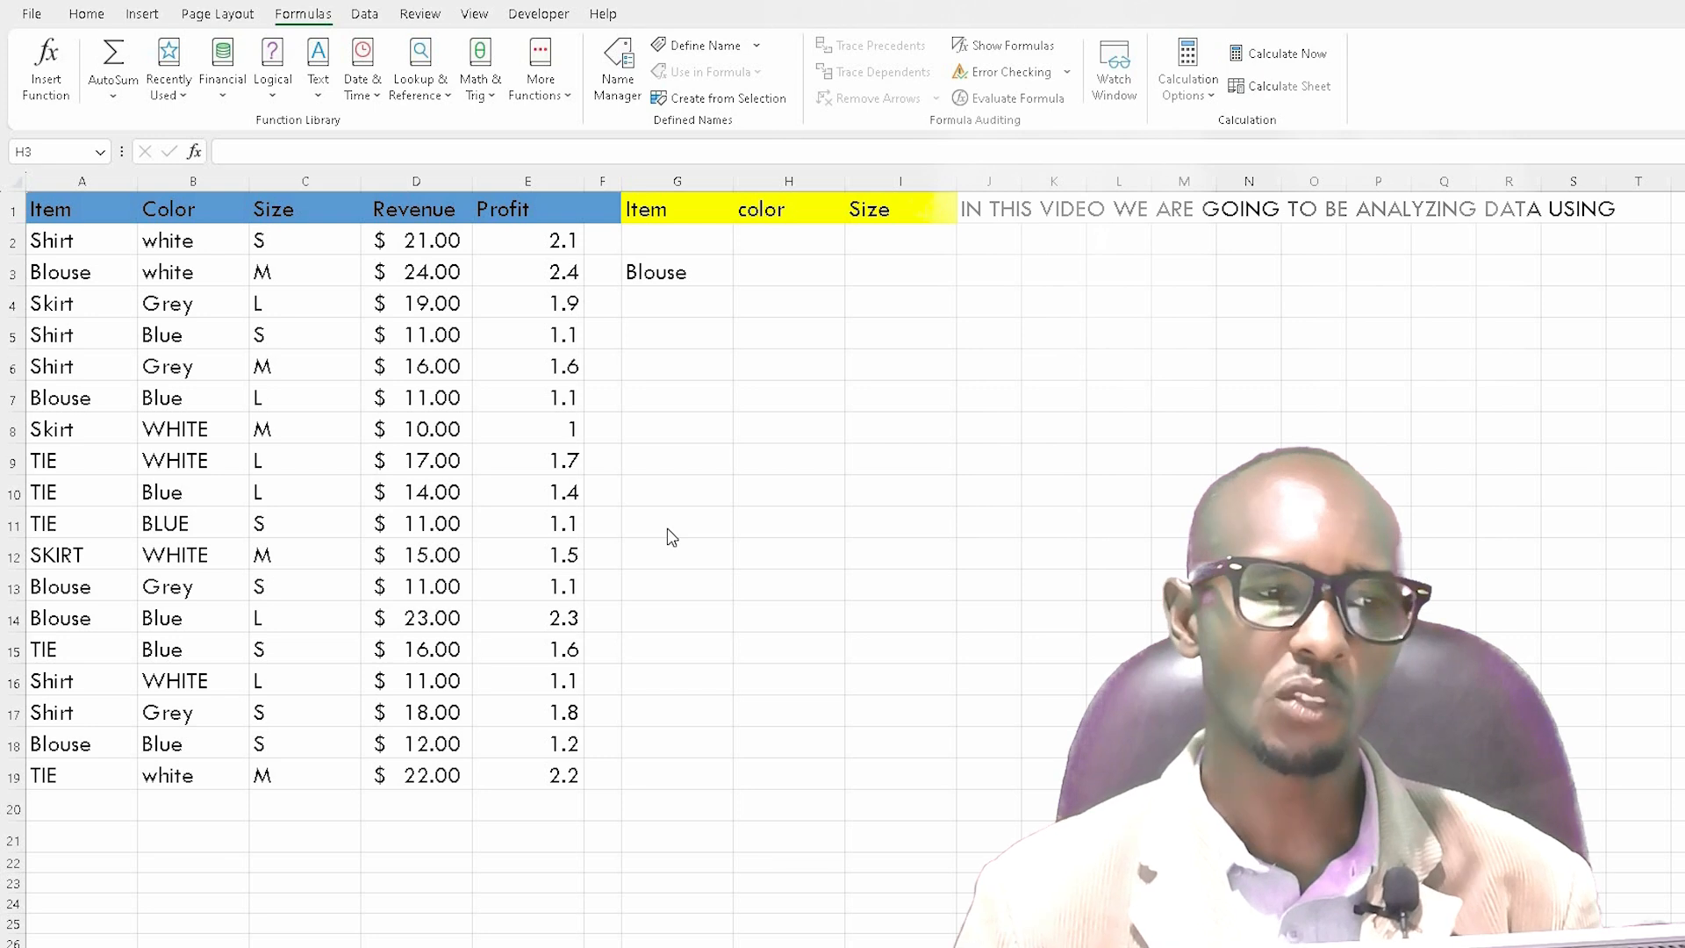
Step: Clear the Blouse entry from cell G3 under the yellow Item header
{"action": "left_click", "coordinate": [50, 296]}
{"action": "left_click", "coordinate": [50, 303]}
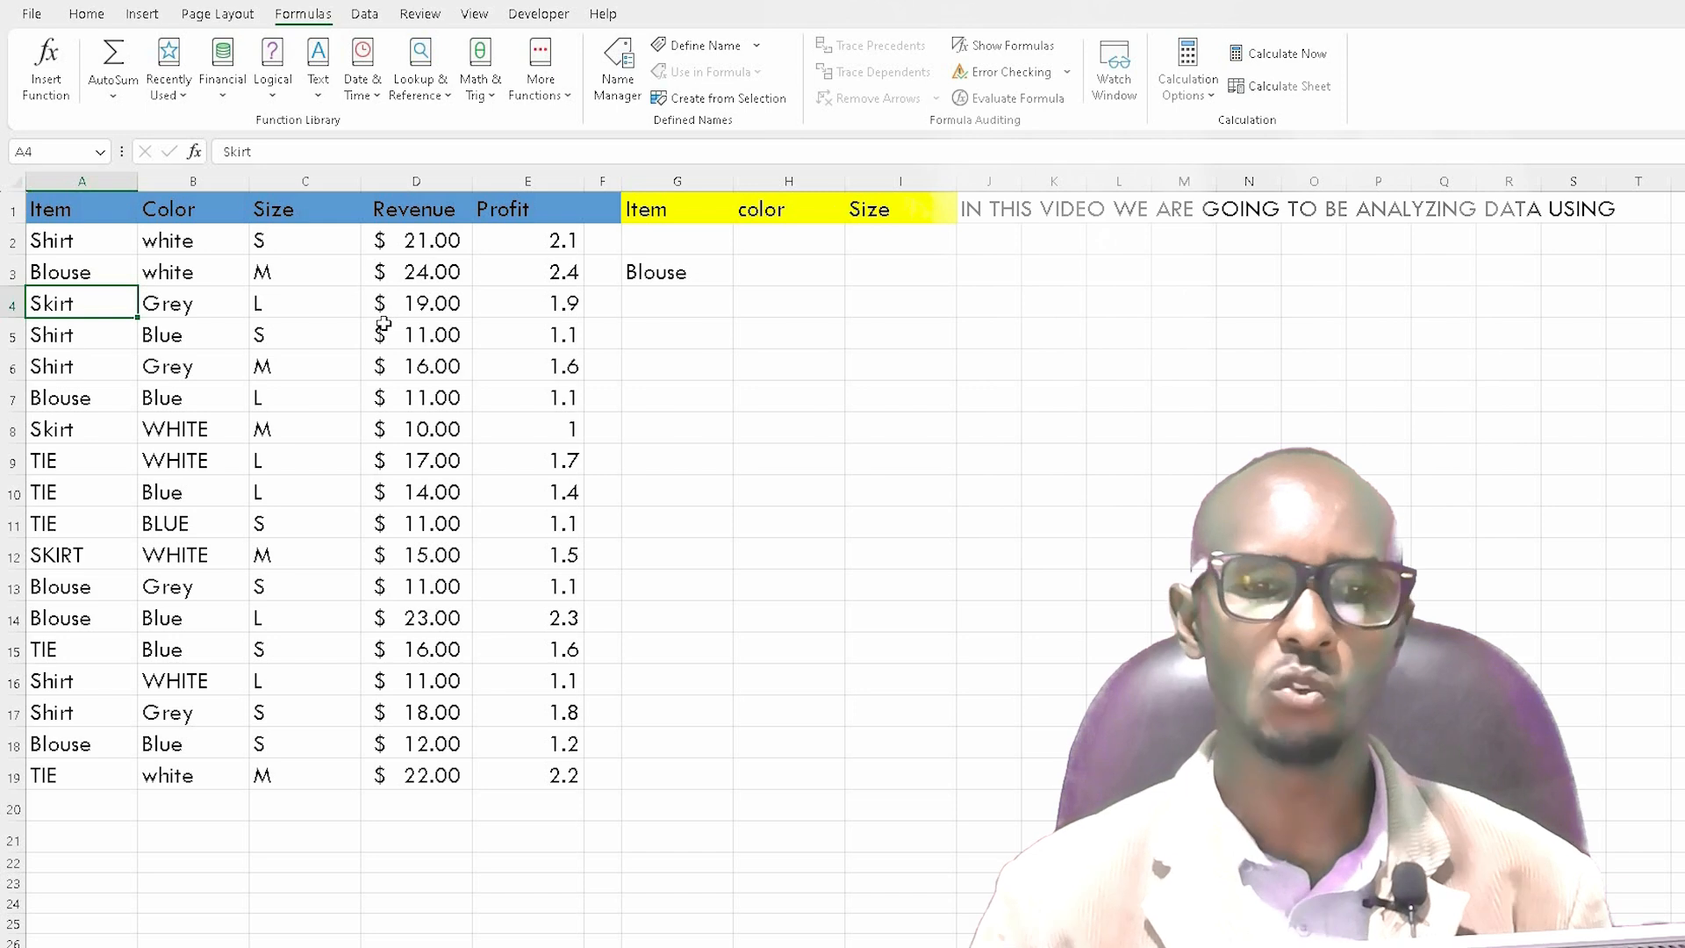
{"action": "left_click", "coordinate": [673, 279]}
{"action": "key", "text": "Delete"}
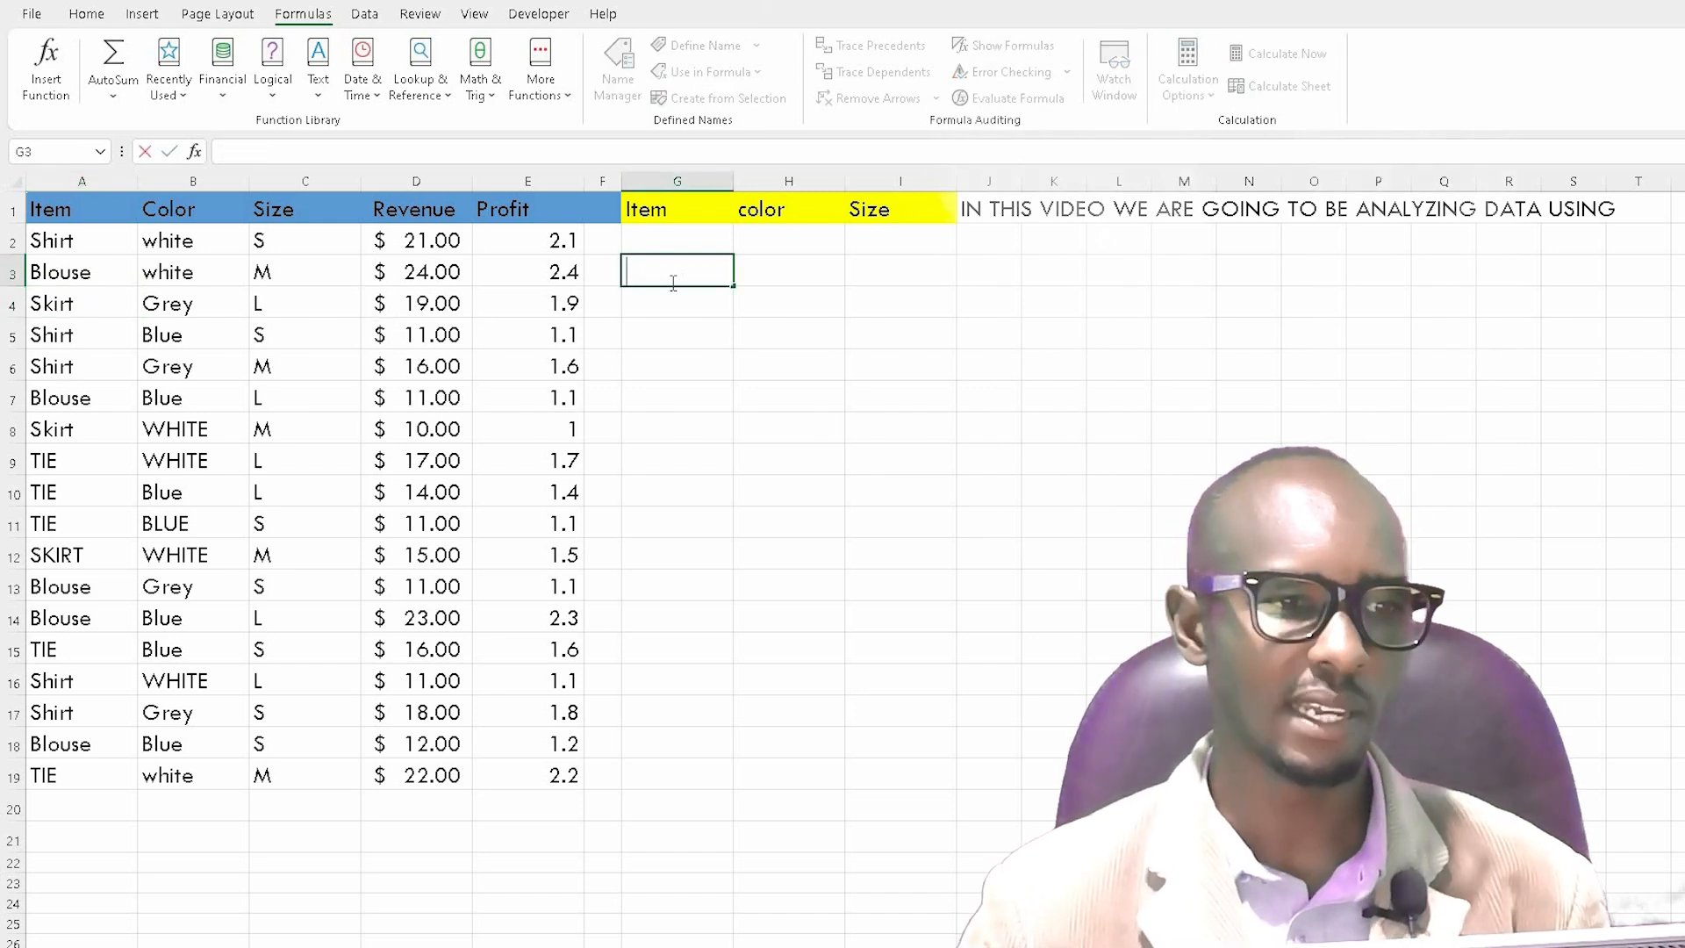
Step: Copy the item Skirt from cell A4 and paste it into cell G3
{"action": "left_click", "coordinate": [50, 304]}
{"action": "right_click", "coordinate": [50, 304]}
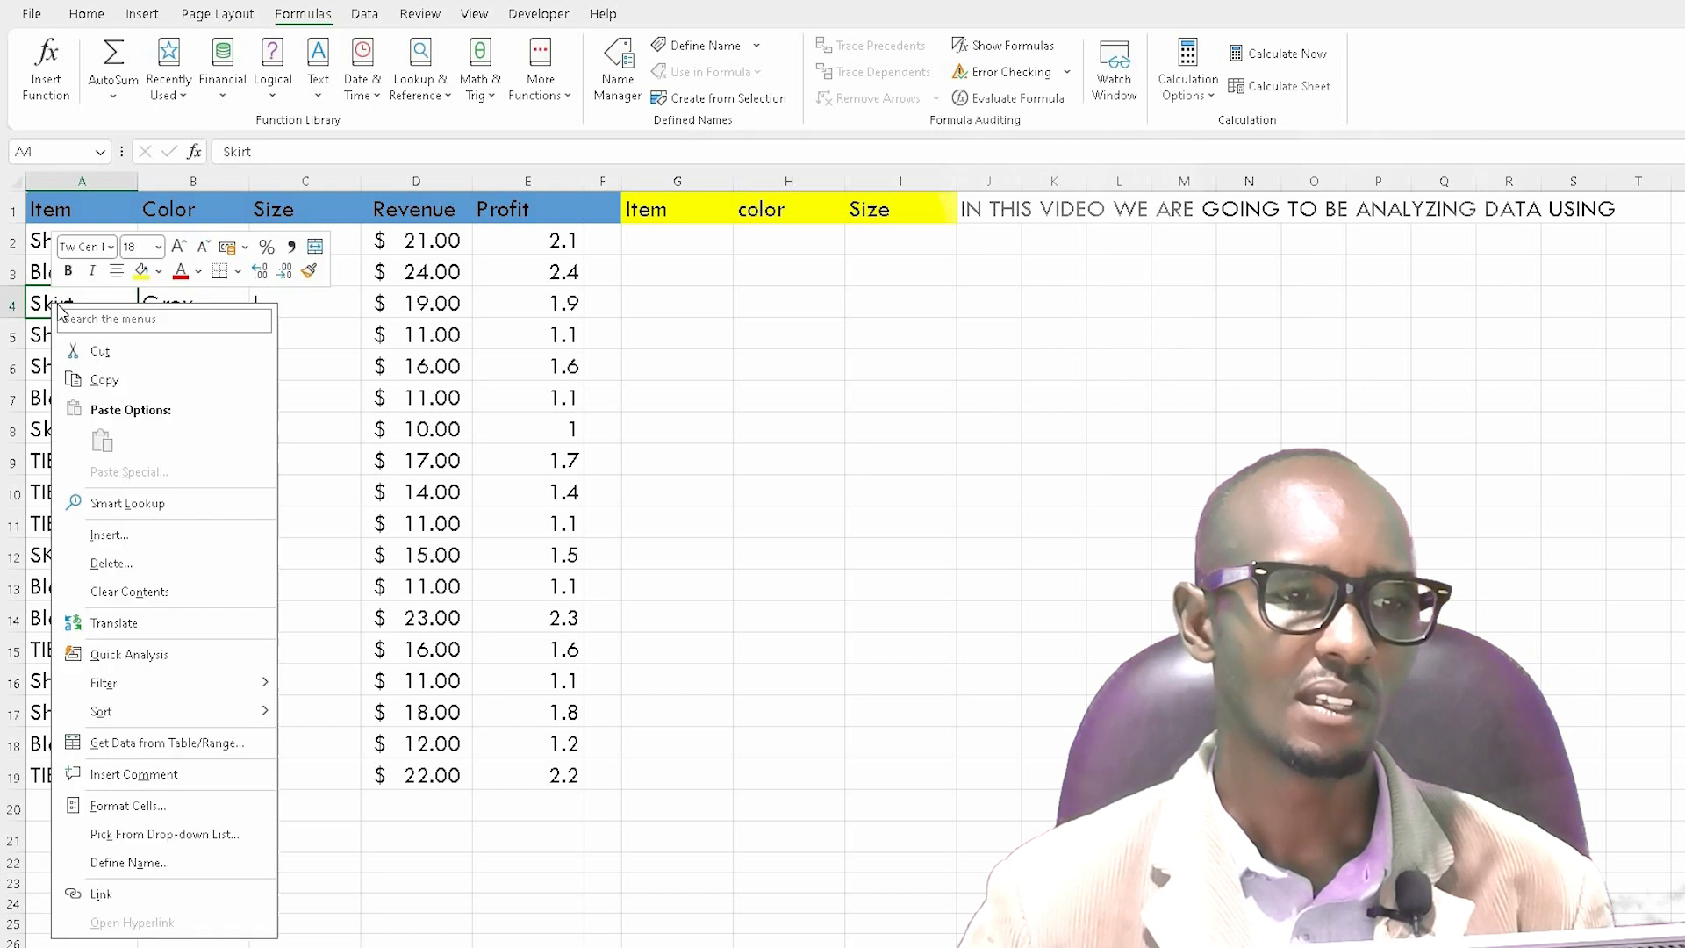
{"action": "left_click", "coordinate": [97, 378]}
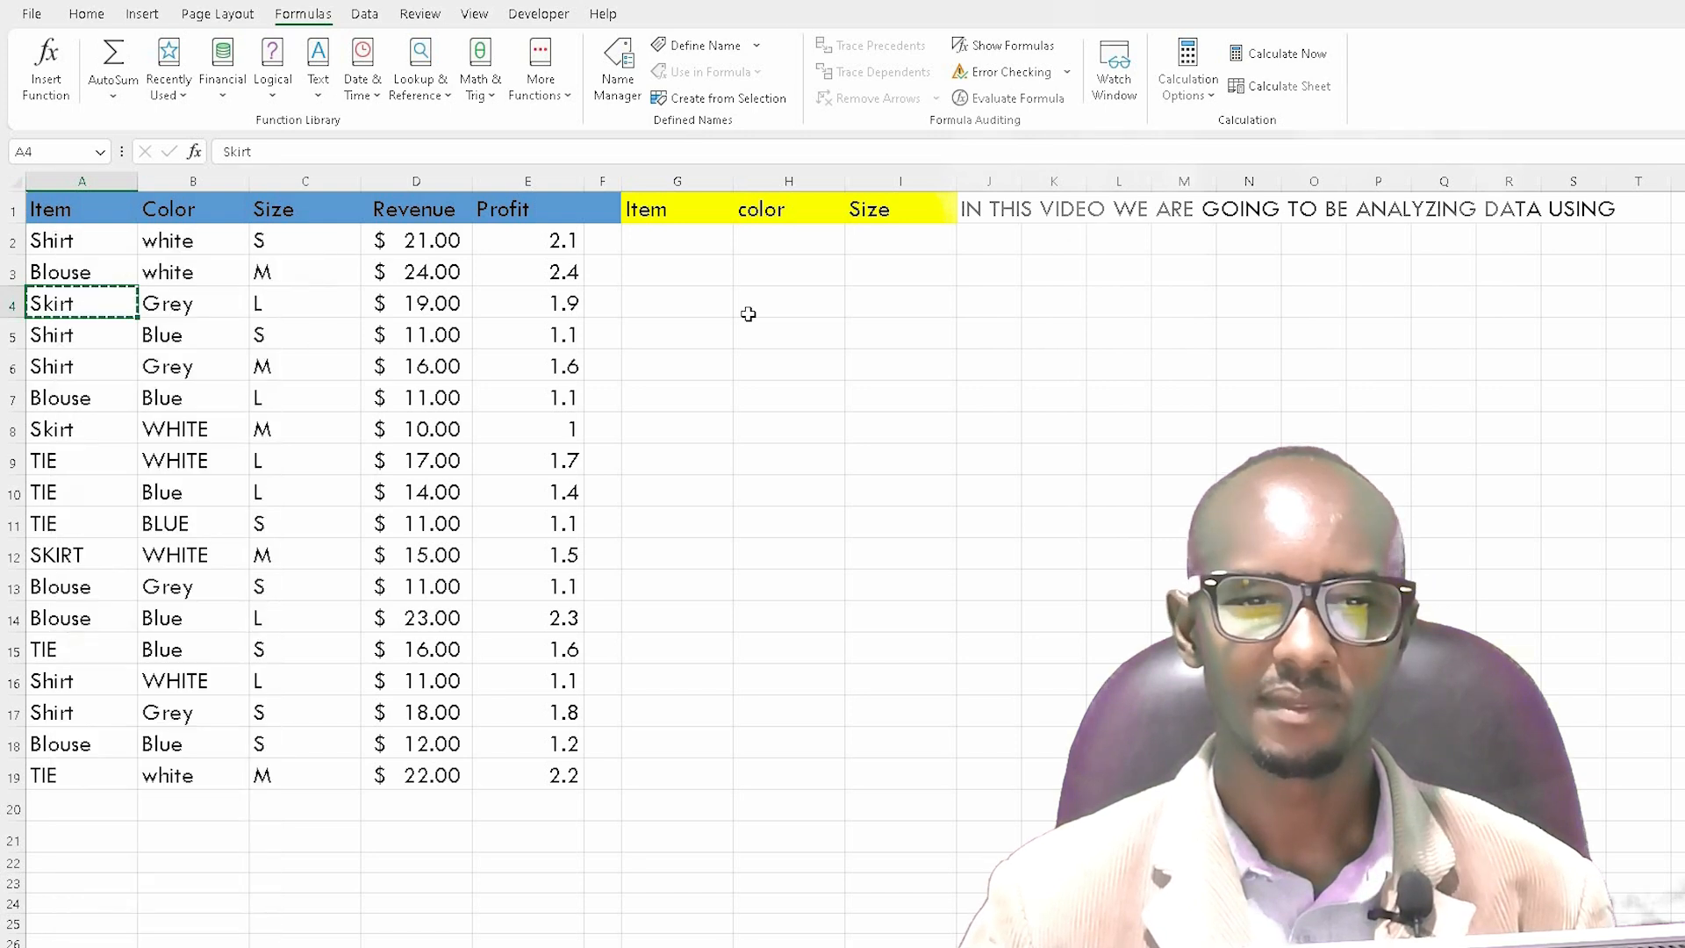
{"action": "left_click", "coordinate": [670, 273]}
{"action": "right_click", "coordinate": [672, 272]}
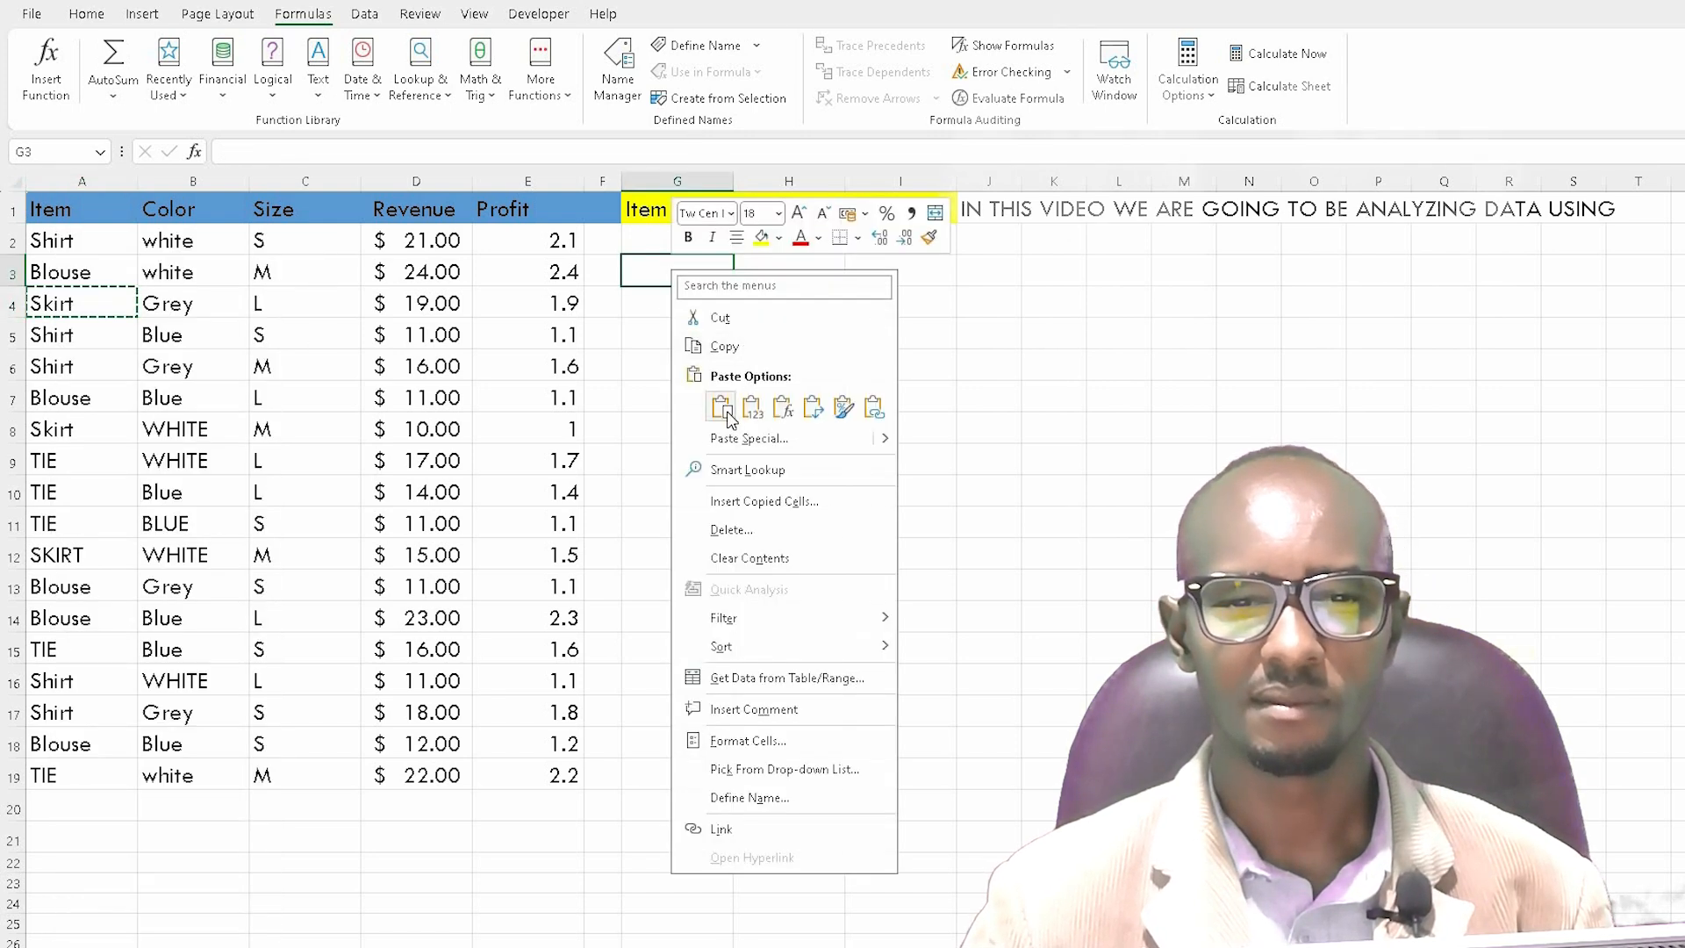
{"action": "left_click", "coordinate": [721, 406]}
{"action": "left_click", "coordinate": [711, 384]}
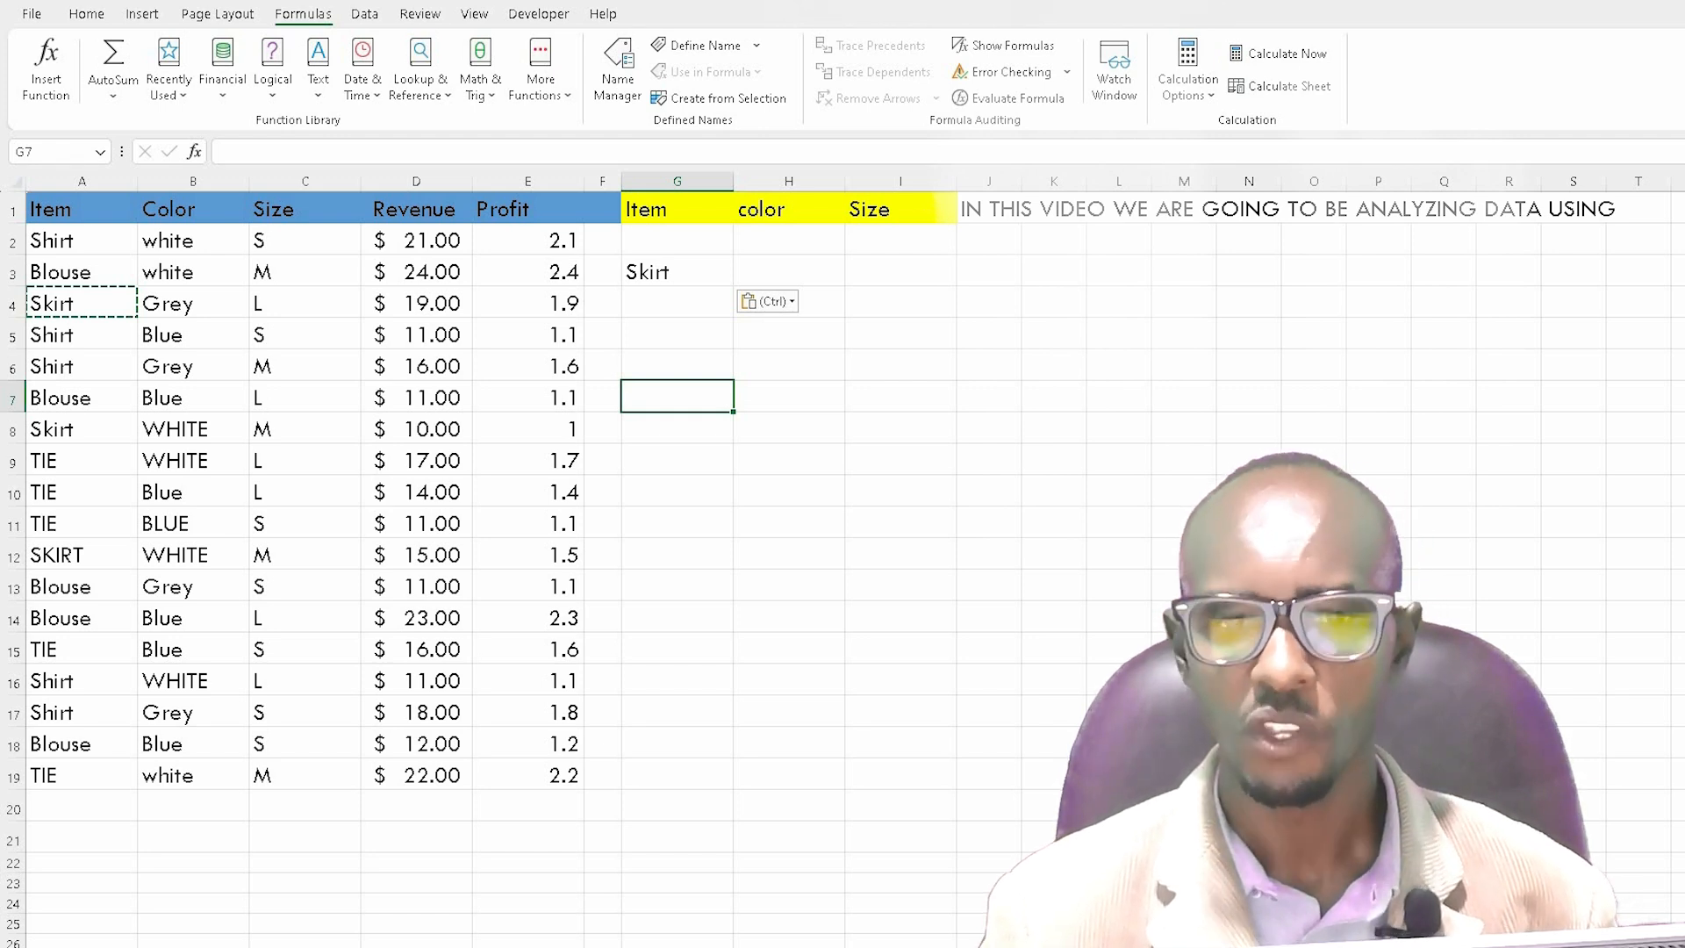
Step: Enter the formula =SUMIF(A2:A19,G3,D2:D19) in cell H3 to total the revenue for Skirt
{"action": "left_click", "coordinate": [742, 265]}
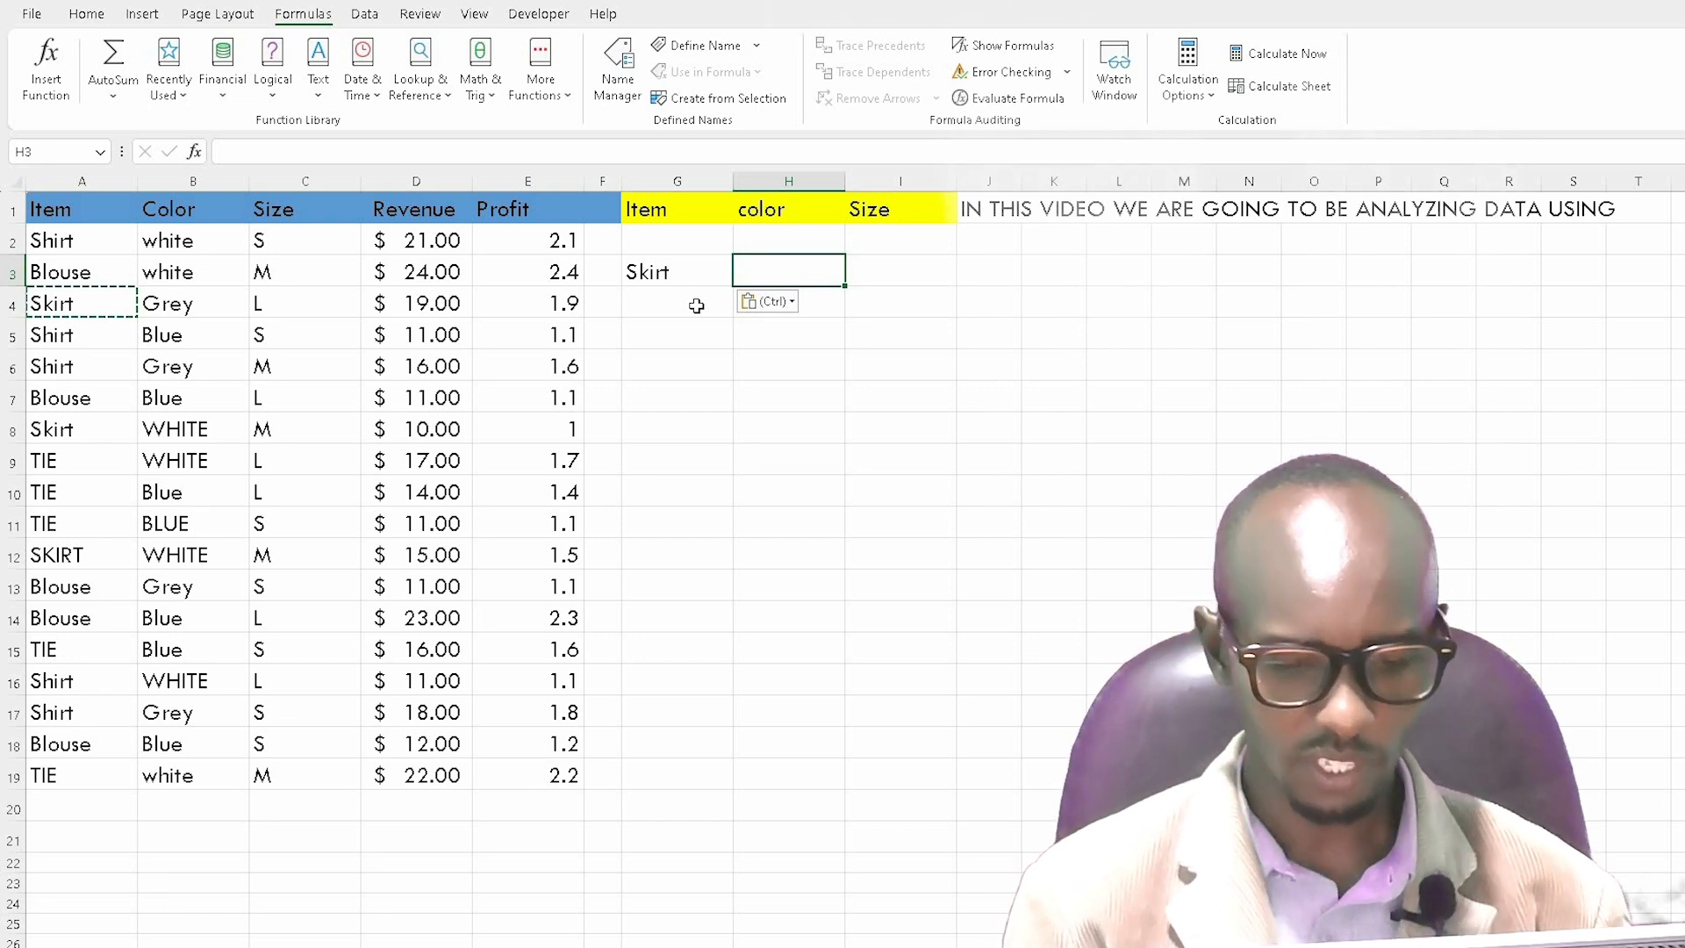
{"action": "type", "text": "="}
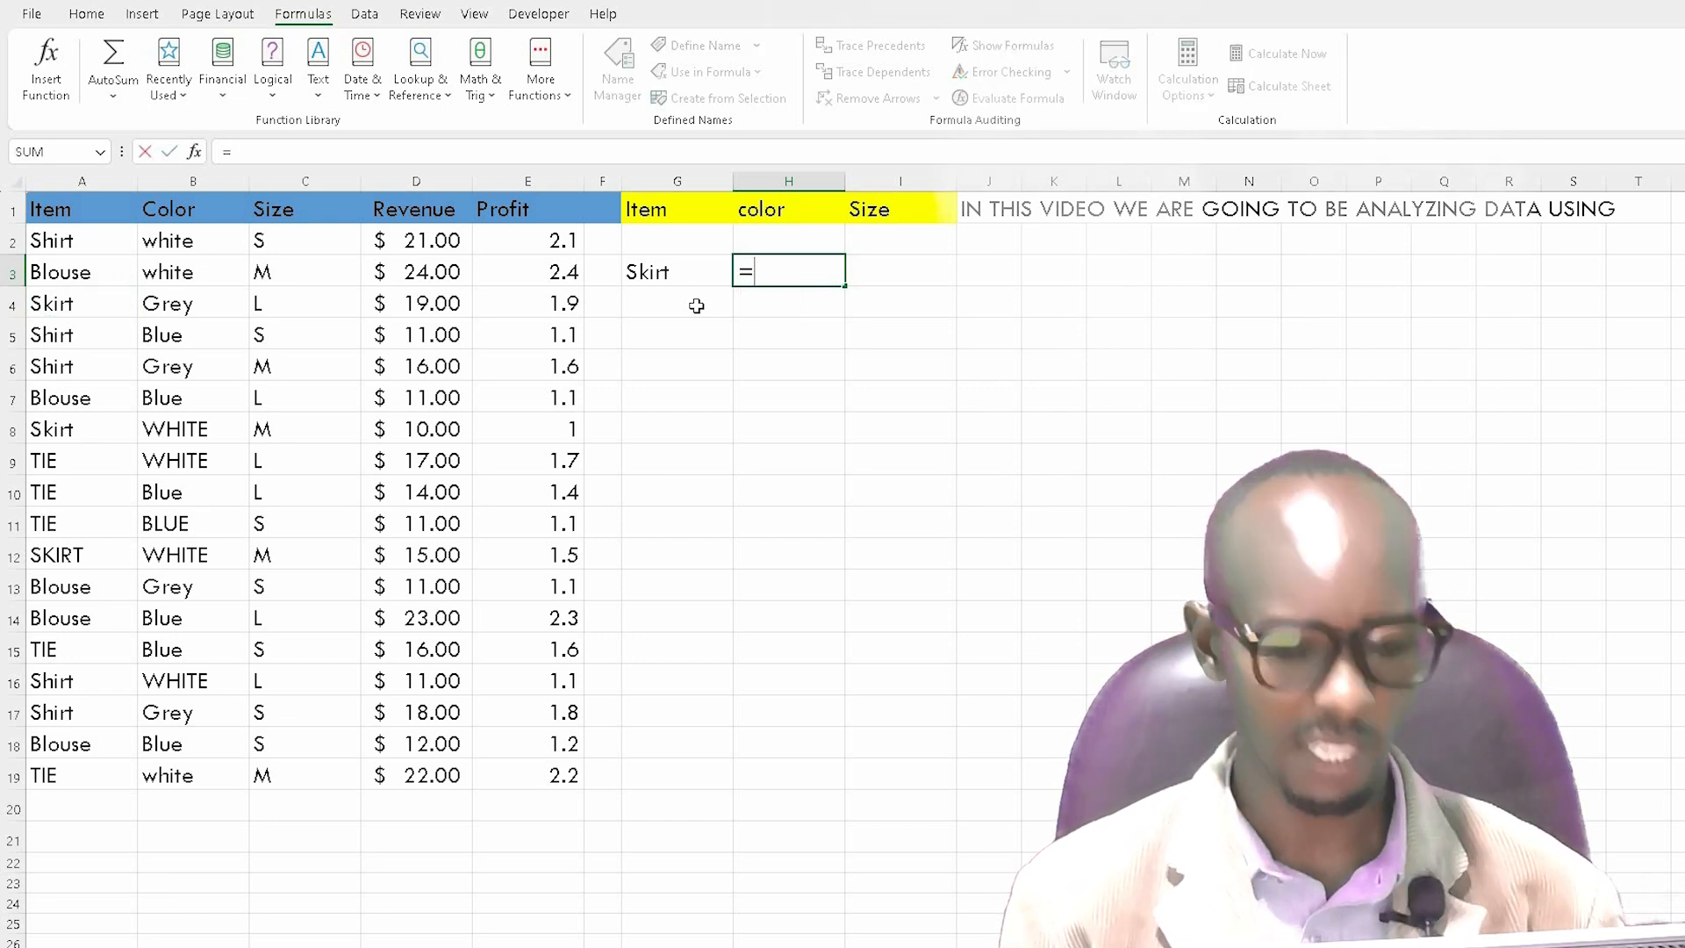
{"action": "type", "text": "sum"}
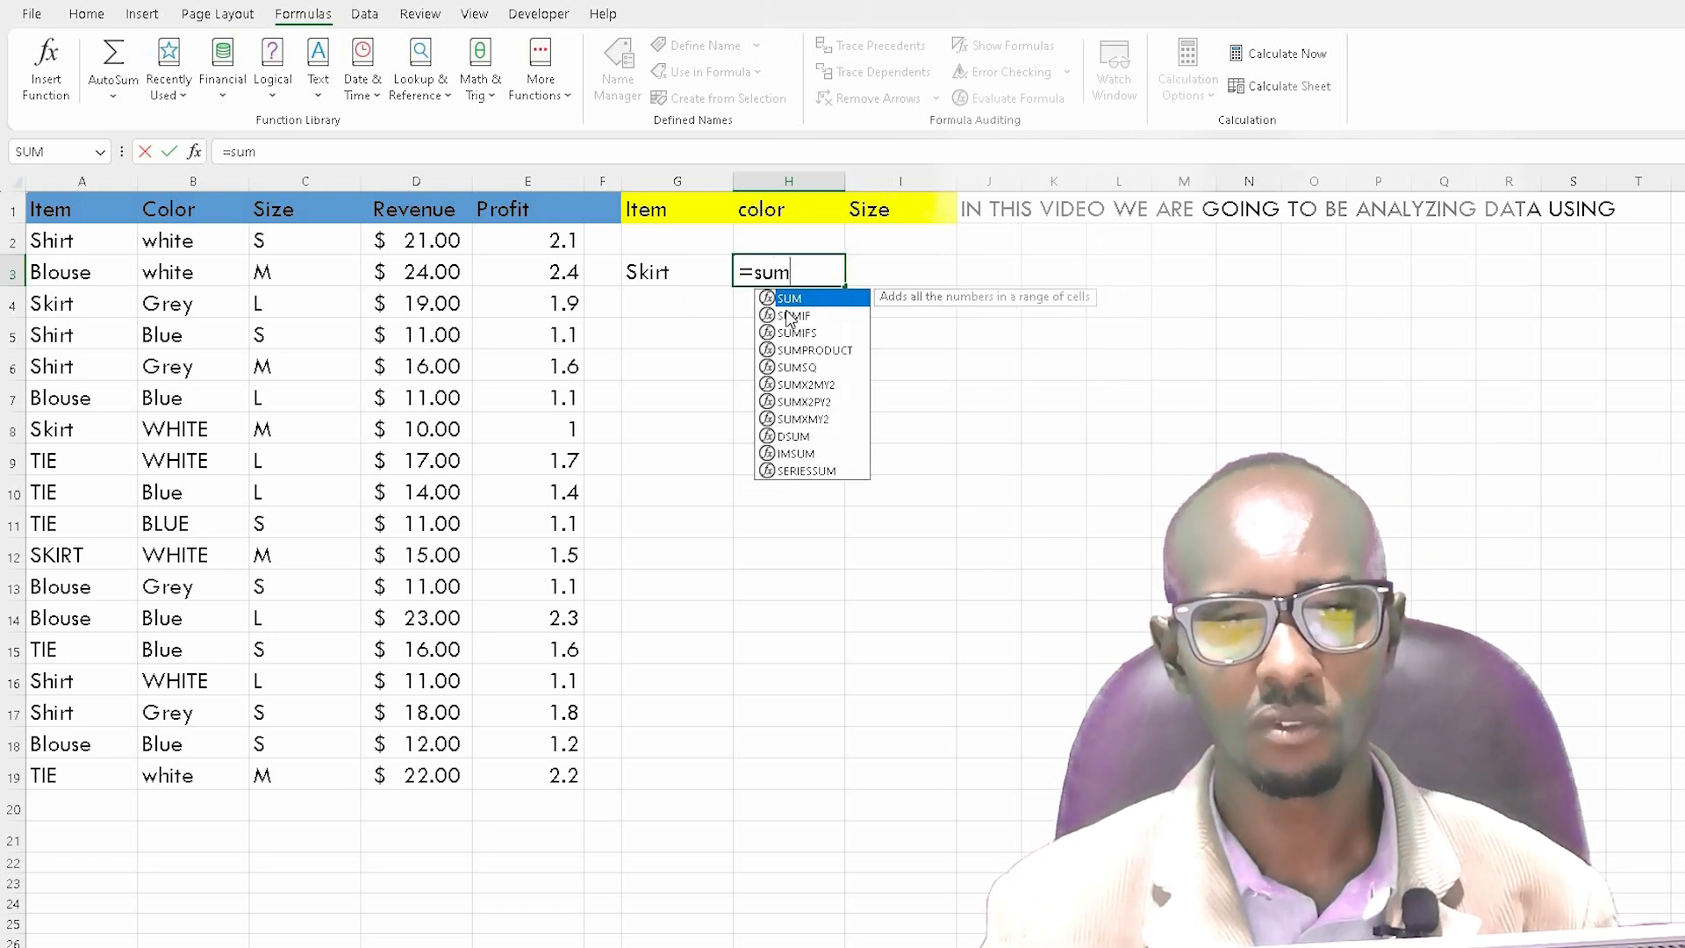
{"action": "double_click", "coordinate": [789, 316]}
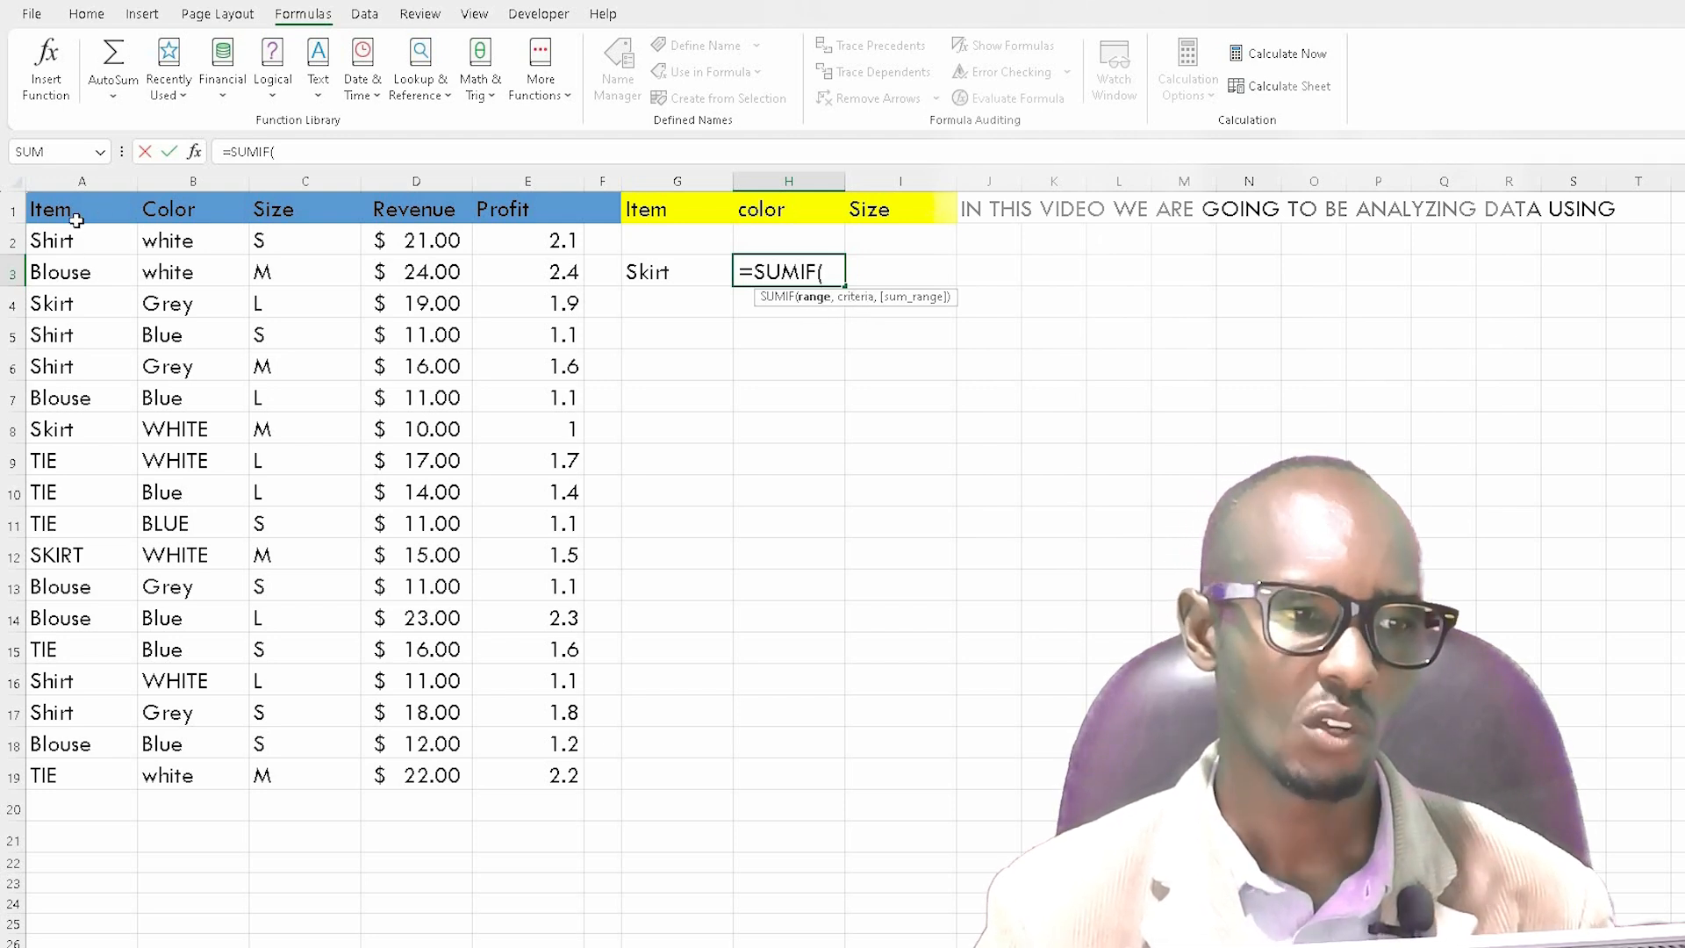
{"action": "left_click_drag", "start_coordinate": [71, 238], "coordinate": [70, 774]}
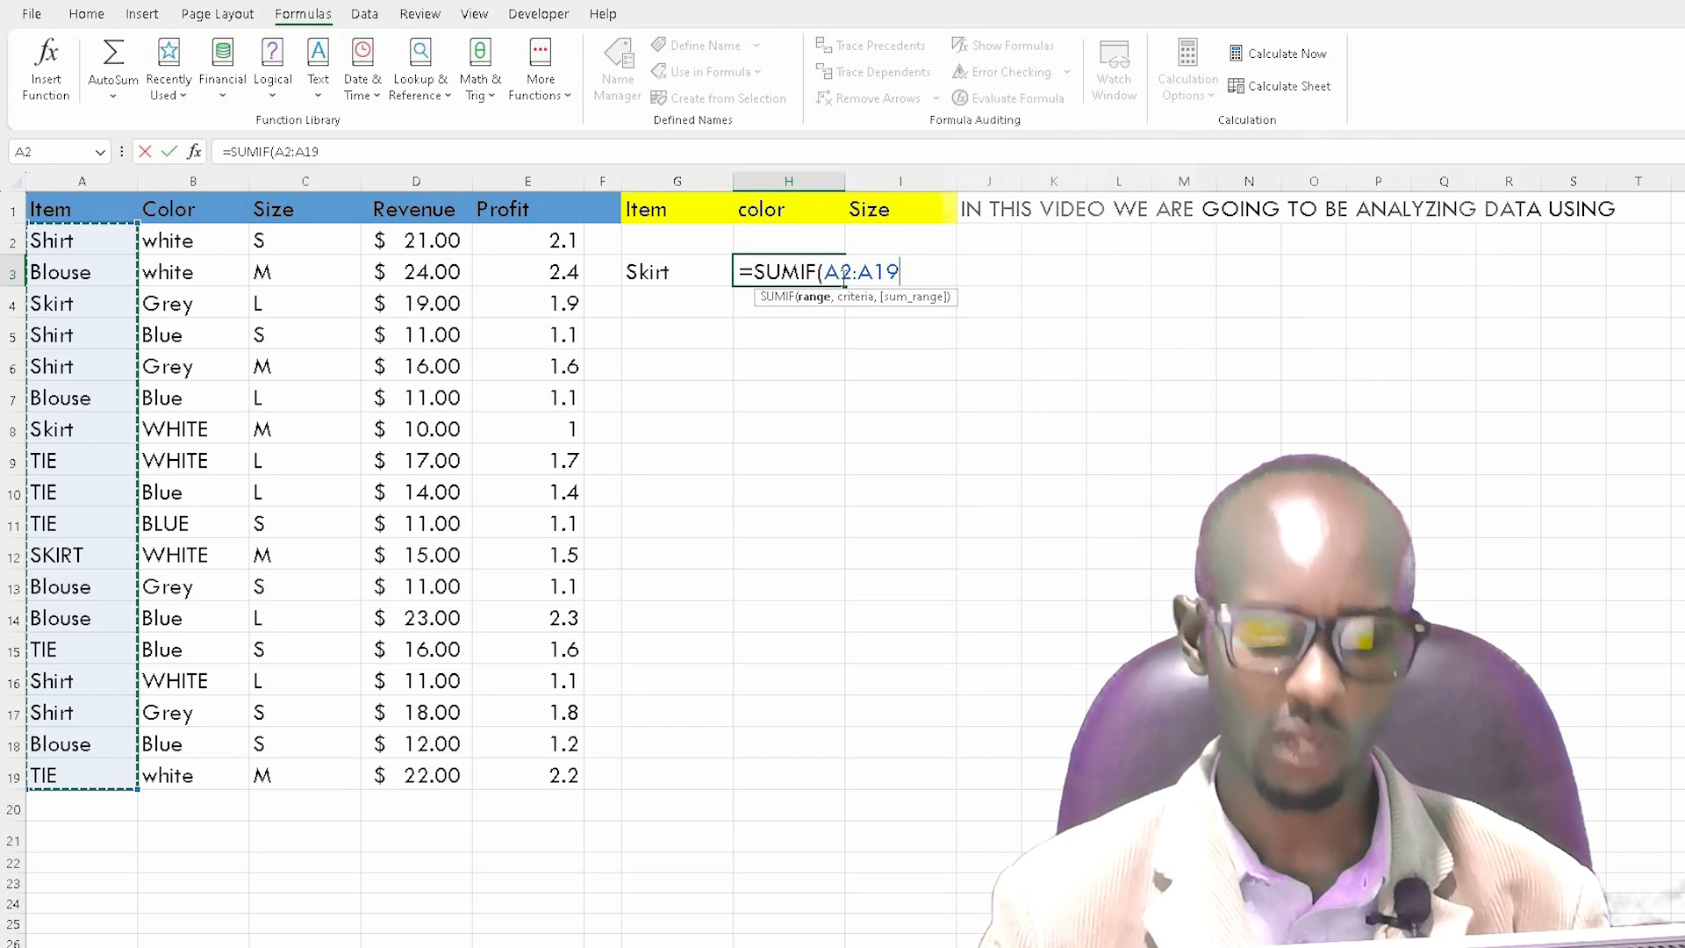
{"action": "type", "text": ","}
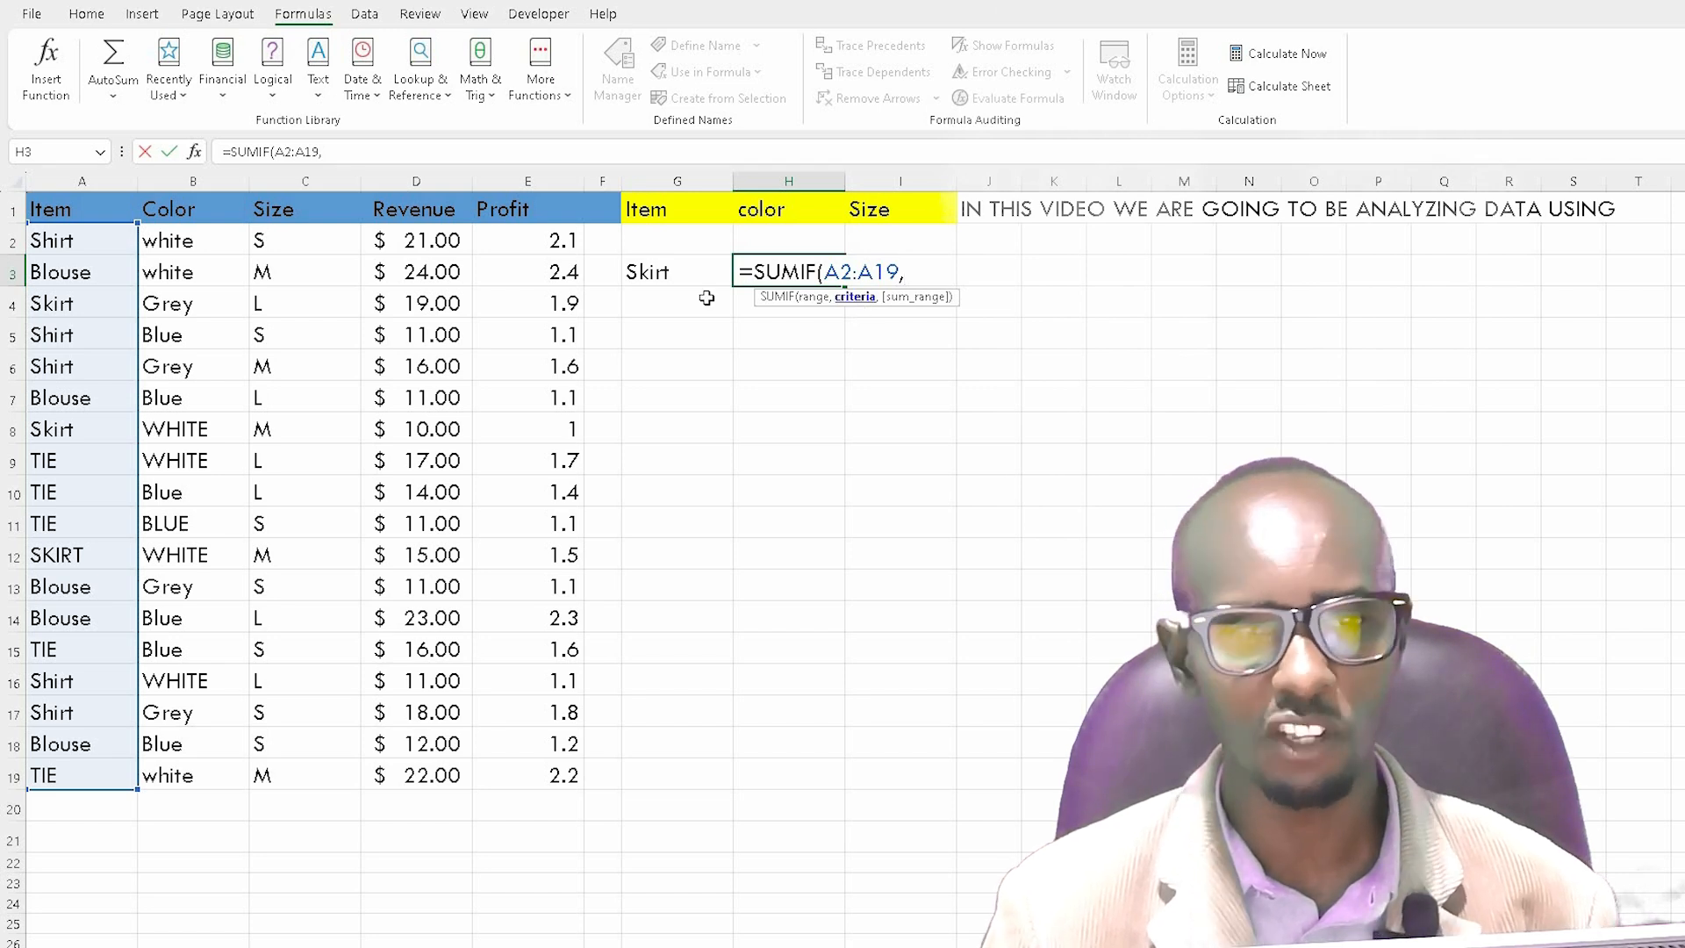
{"action": "left_click", "coordinate": [664, 274]}
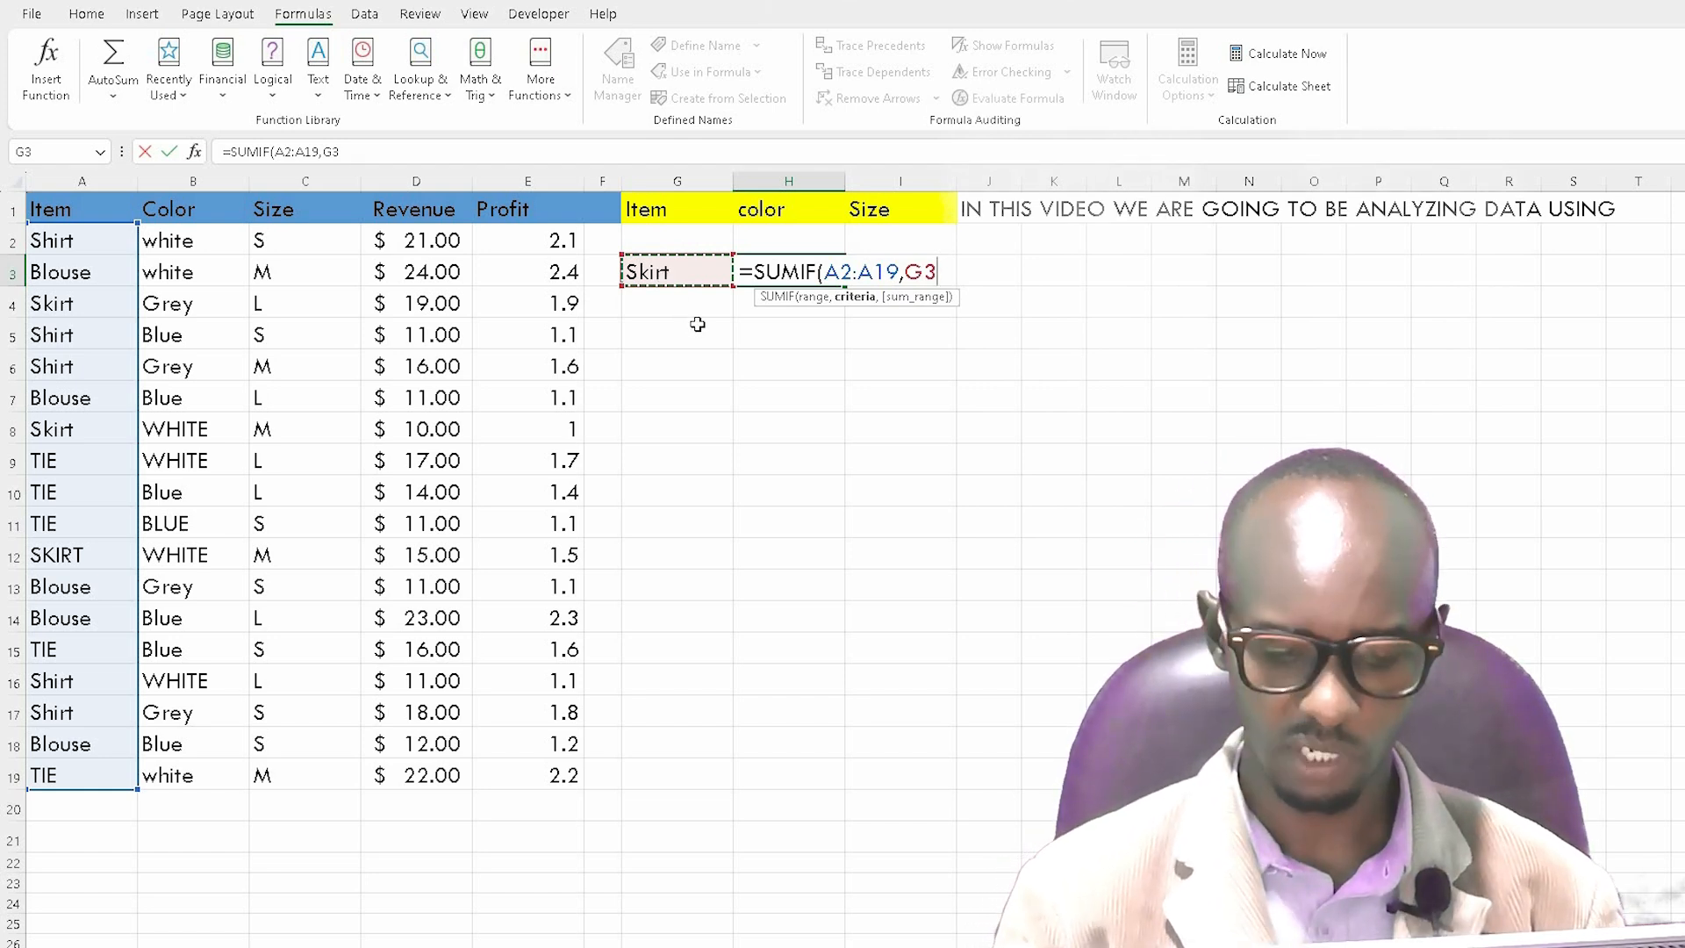
{"action": "type", "text": ","}
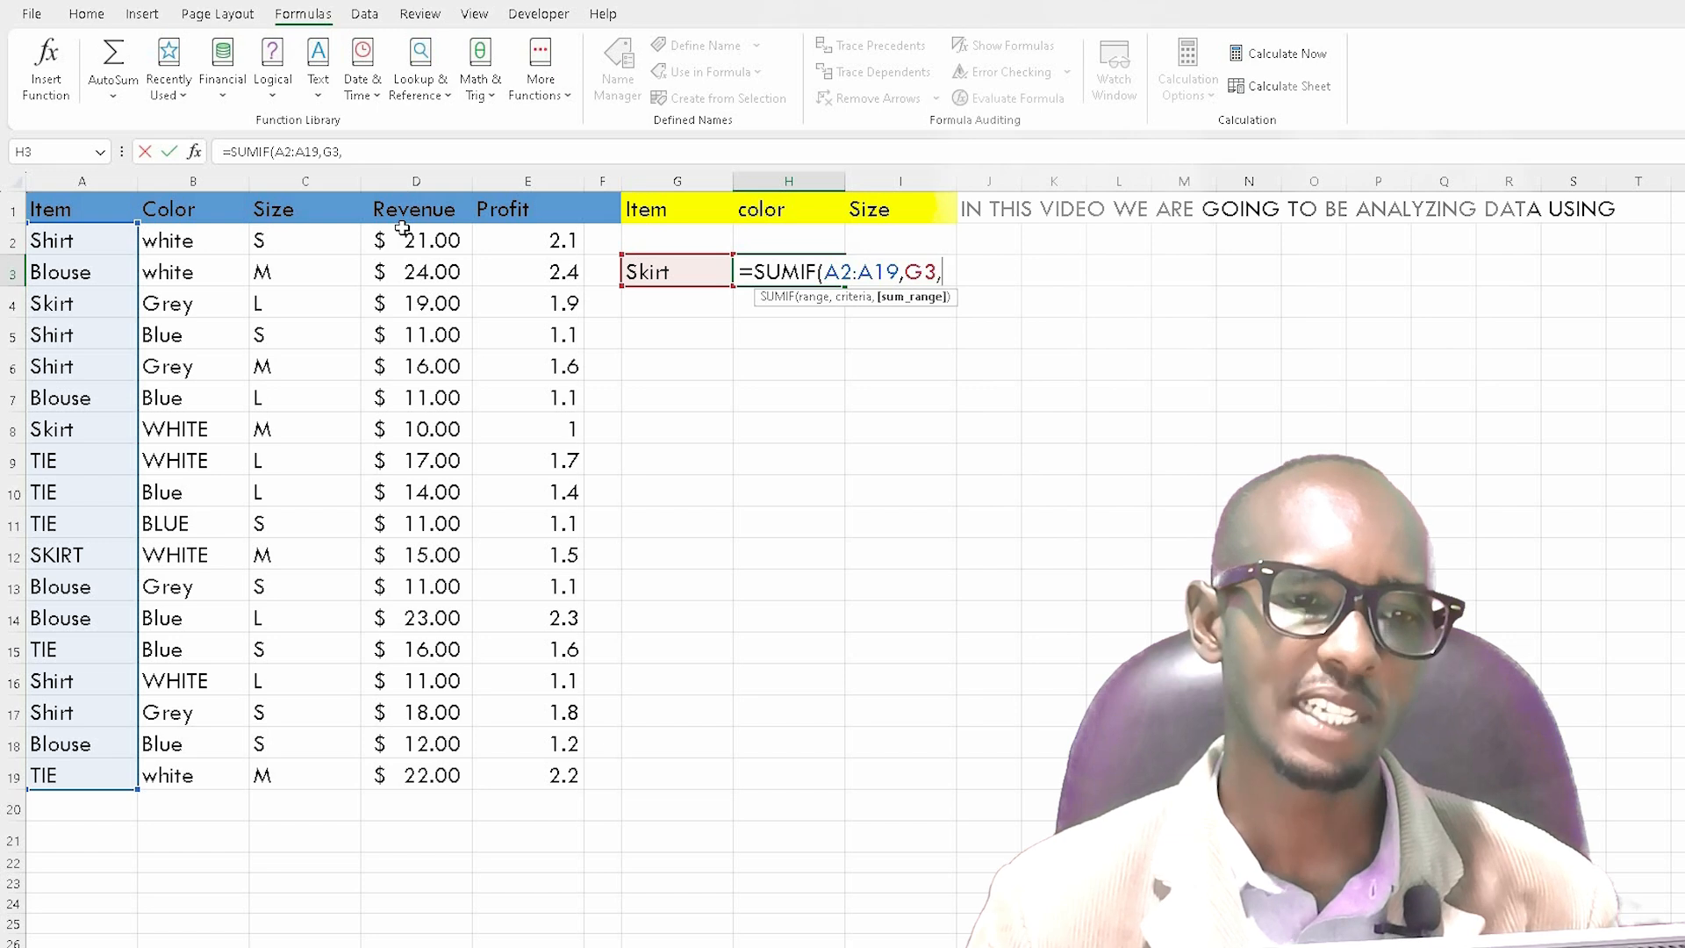
{"action": "left_click_drag", "start_coordinate": [403, 235], "coordinate": [434, 781]}
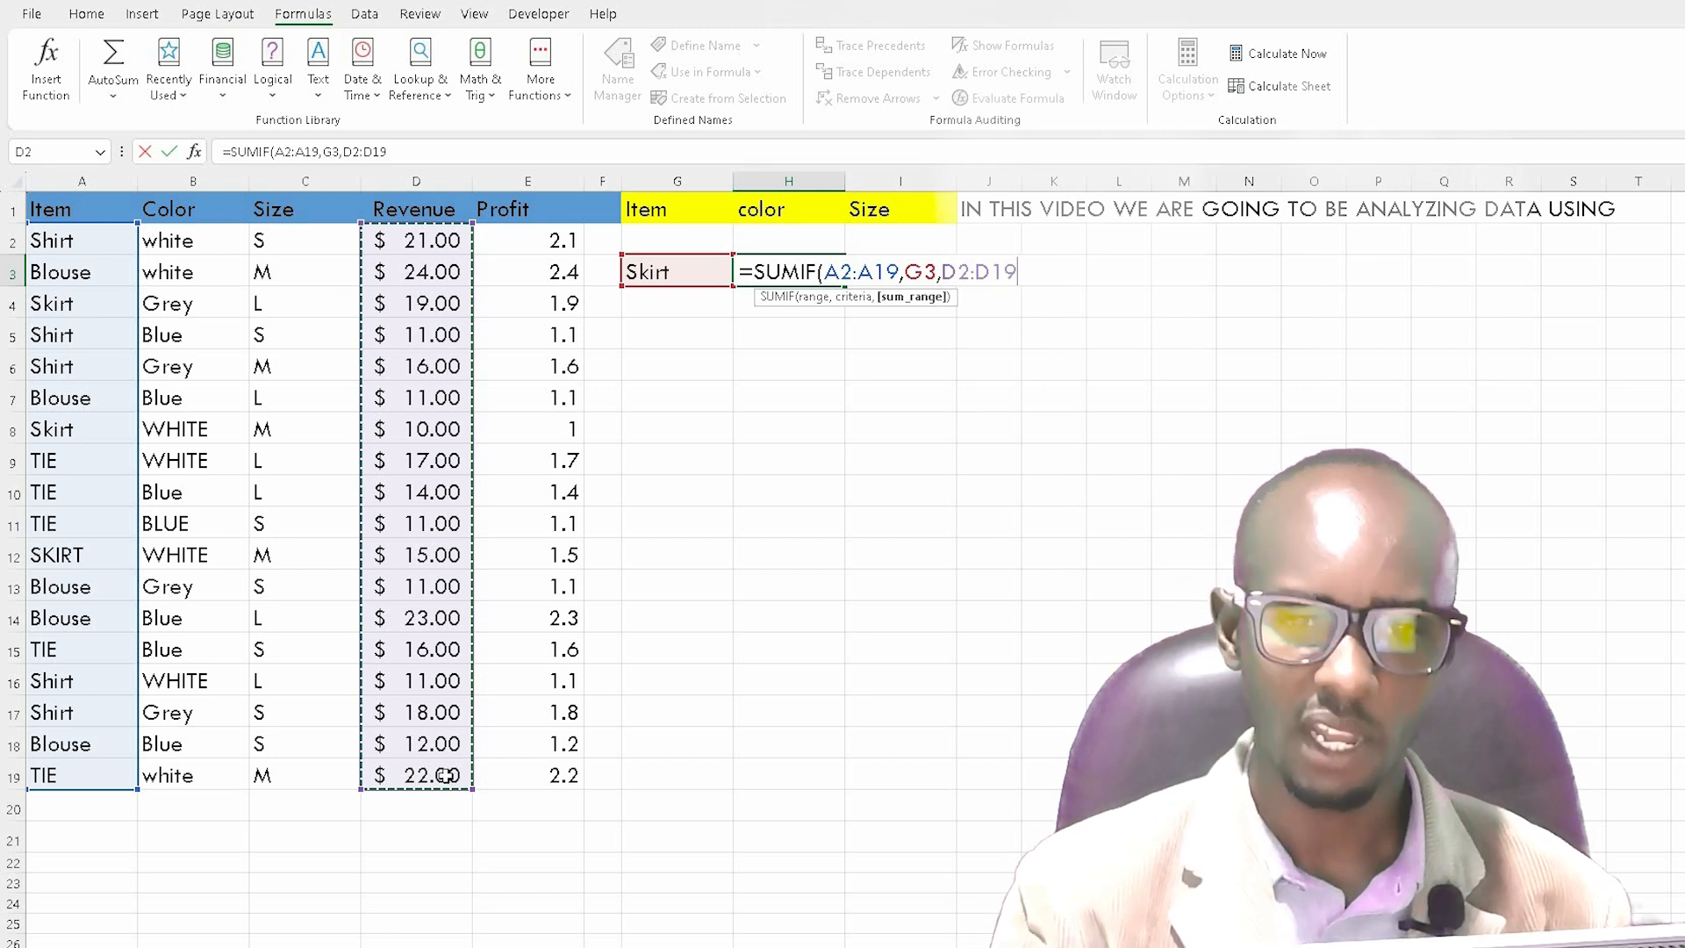
{"action": "type", "text": ")"}
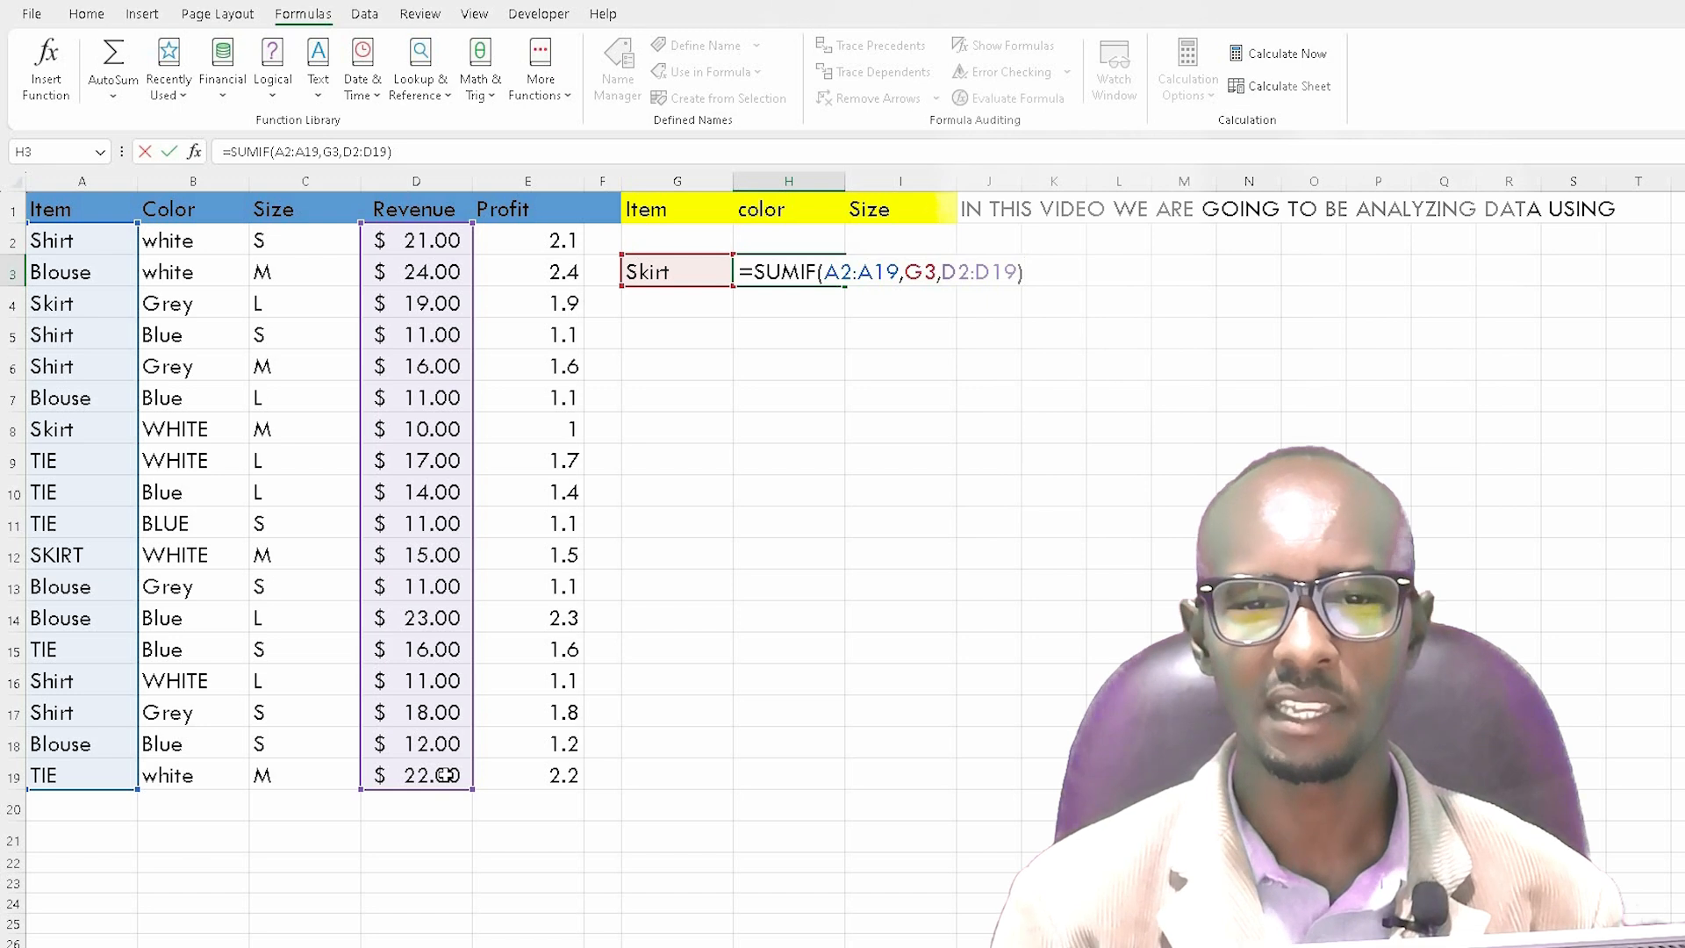
{"action": "key", "text": "Return"}
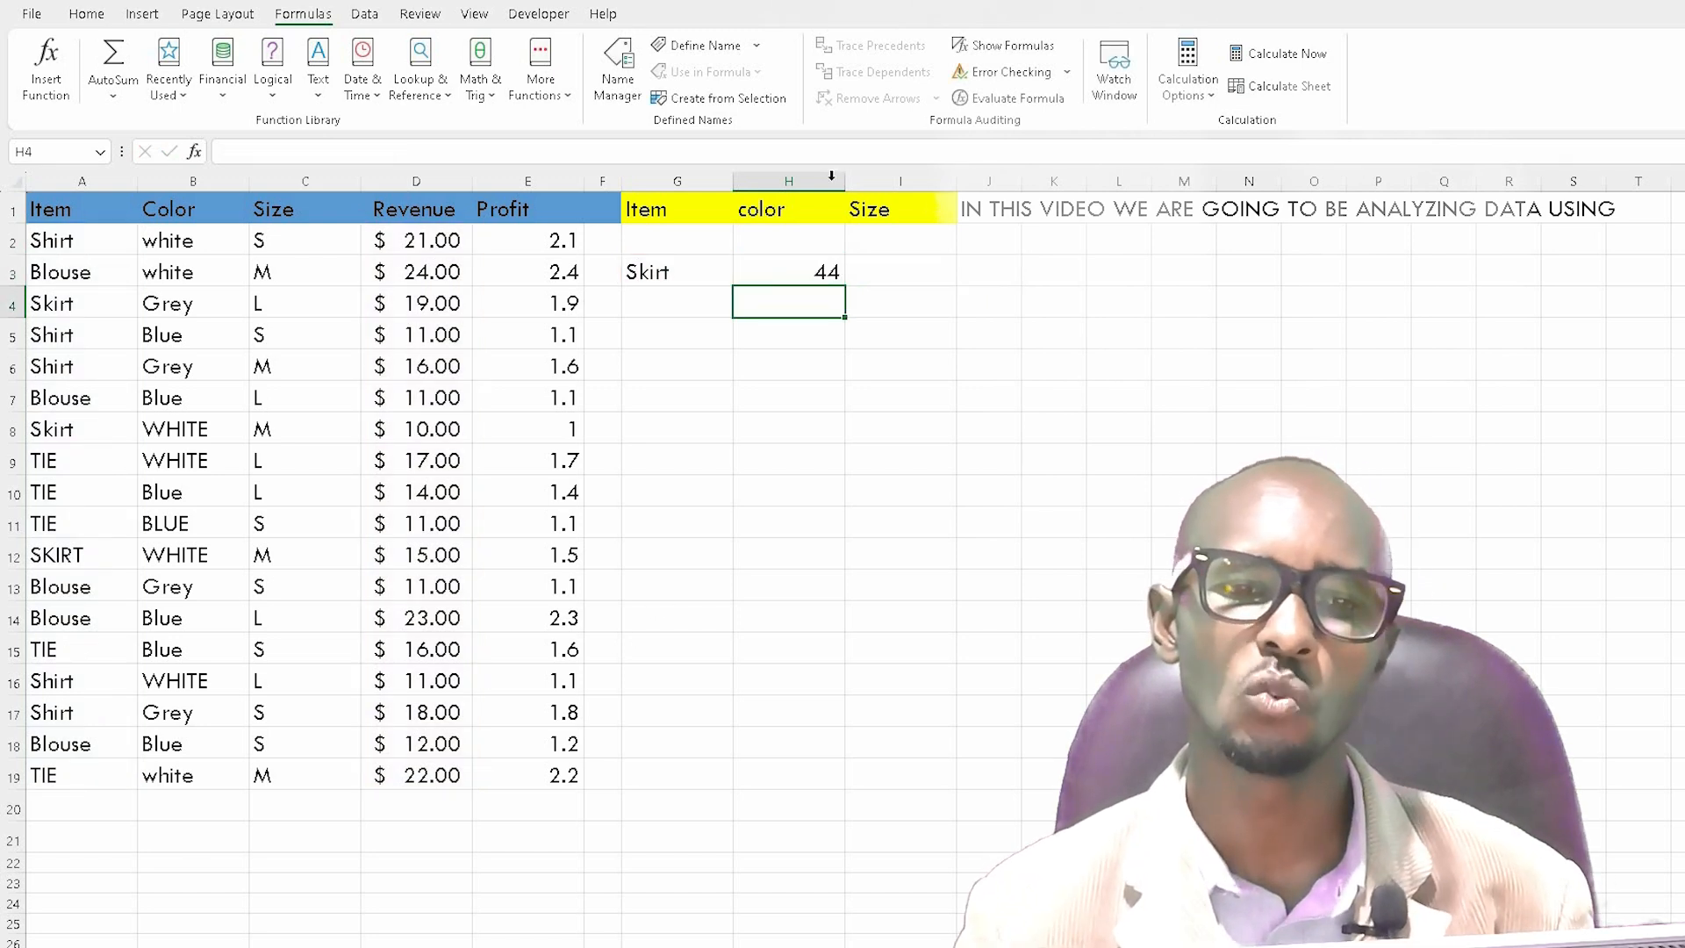
Step: Format the whole of column H with the $ English (United States) accounting format
{"action": "left_click", "coordinate": [800, 268]}
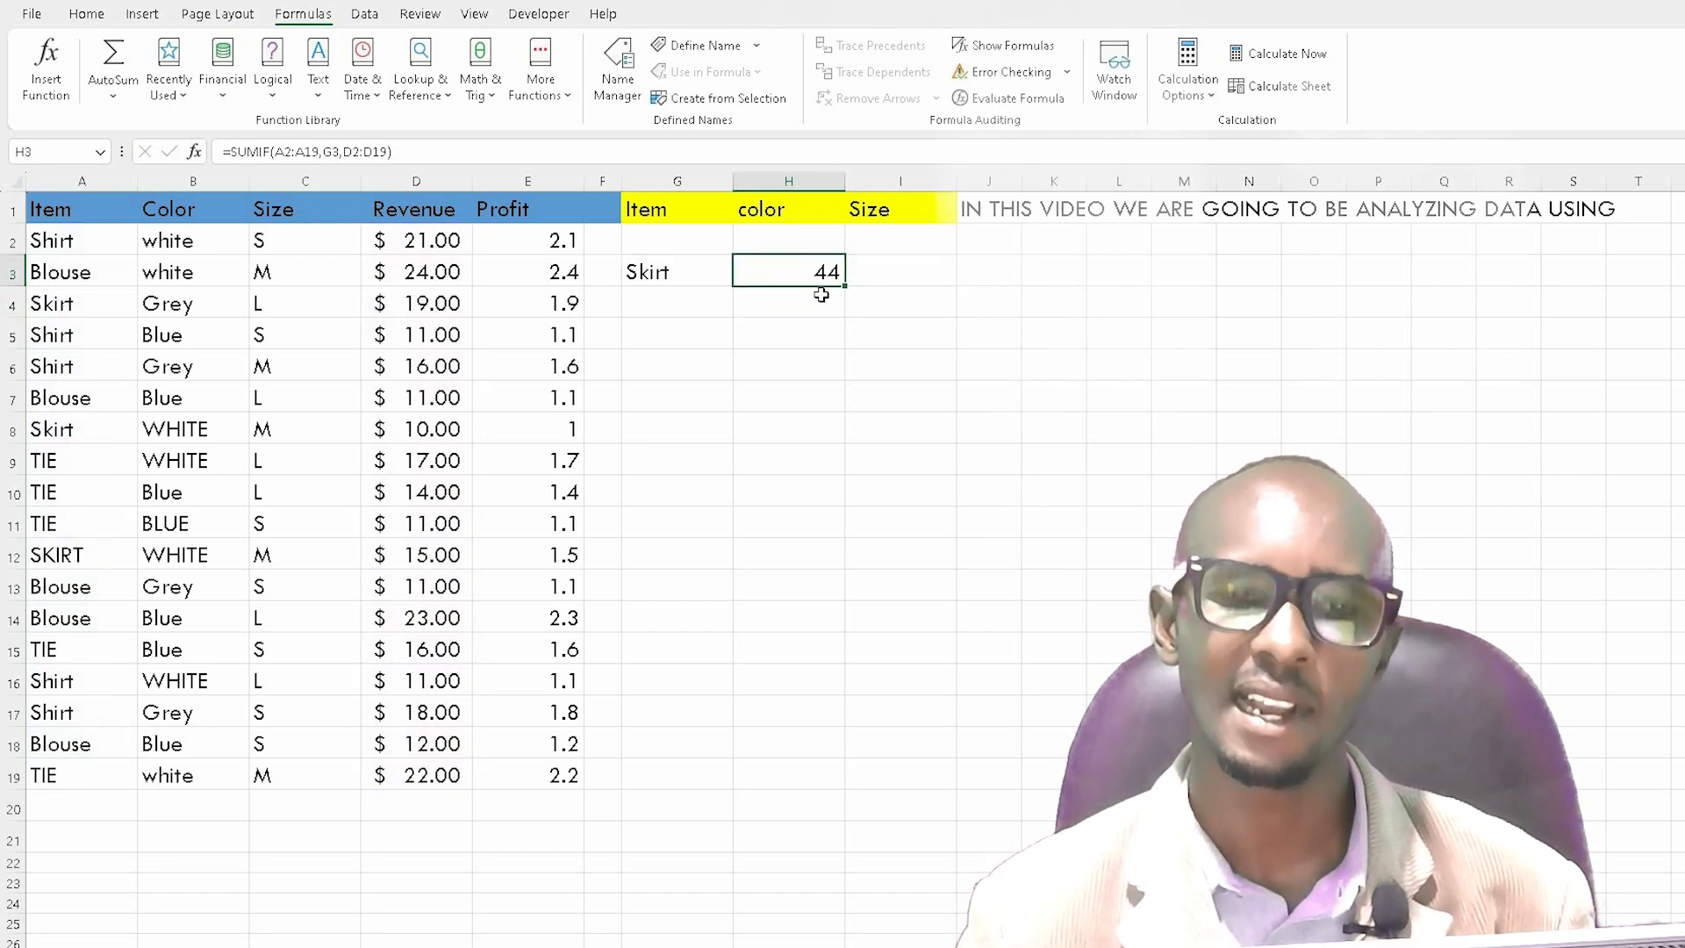
{"action": "key", "text": "Right"}
{"action": "left_click", "coordinate": [790, 271]}
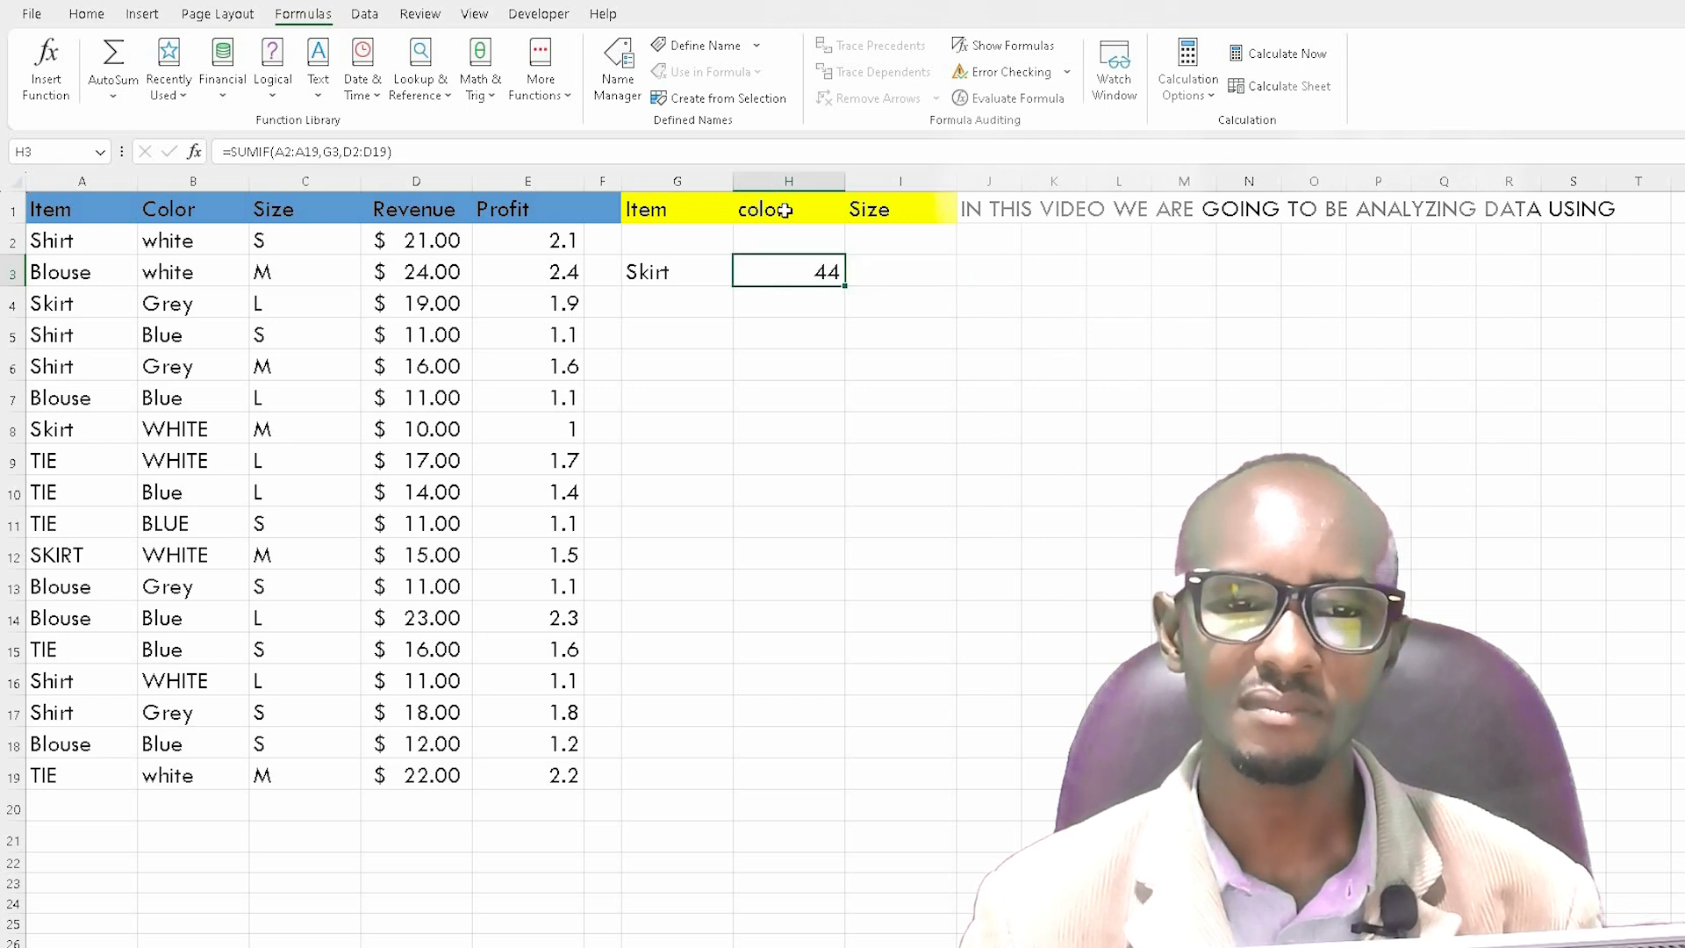
{"action": "left_click", "coordinate": [785, 185]}
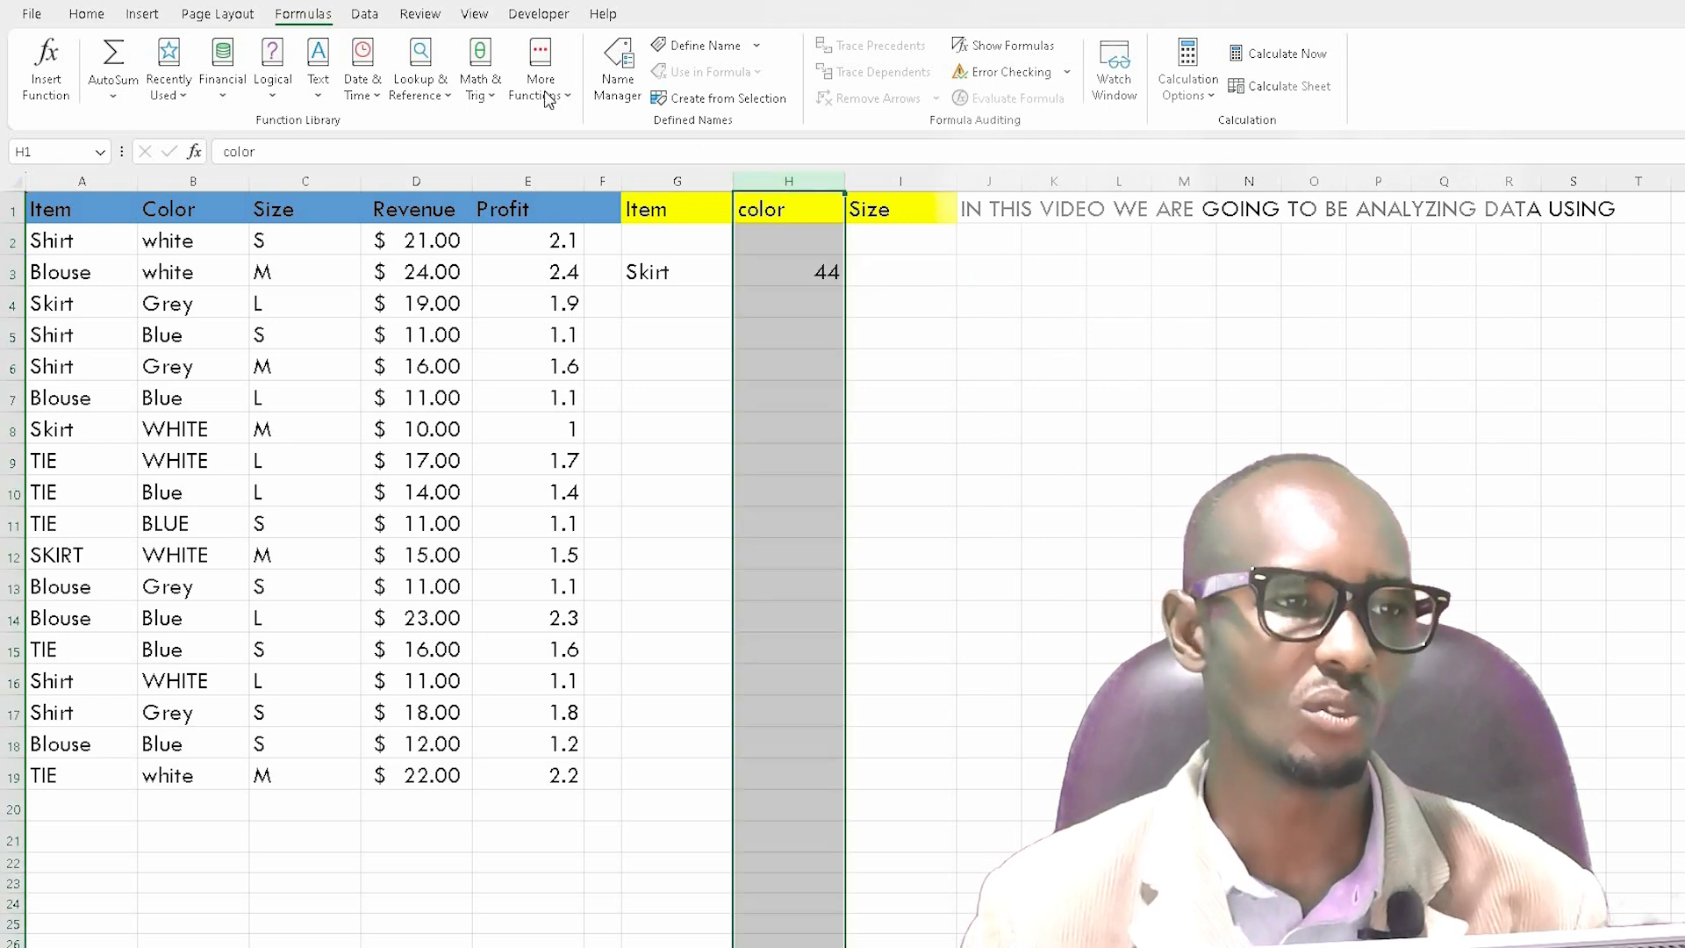
{"action": "left_click", "coordinate": [86, 13]}
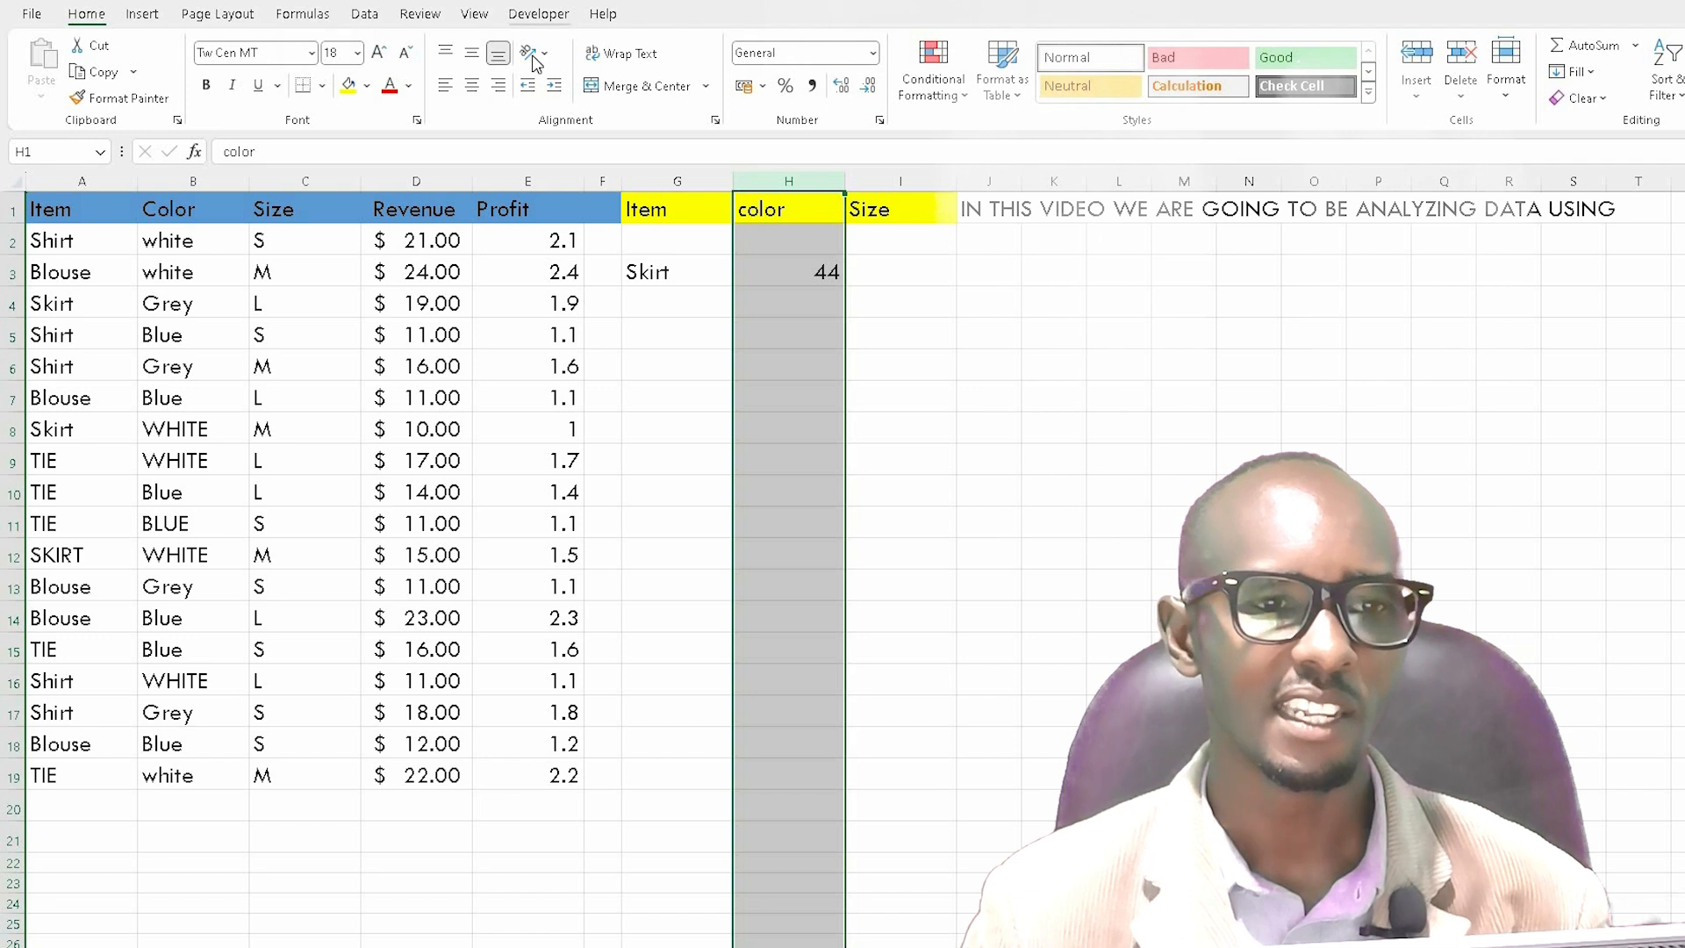
{"action": "left_click", "coordinate": [357, 54]}
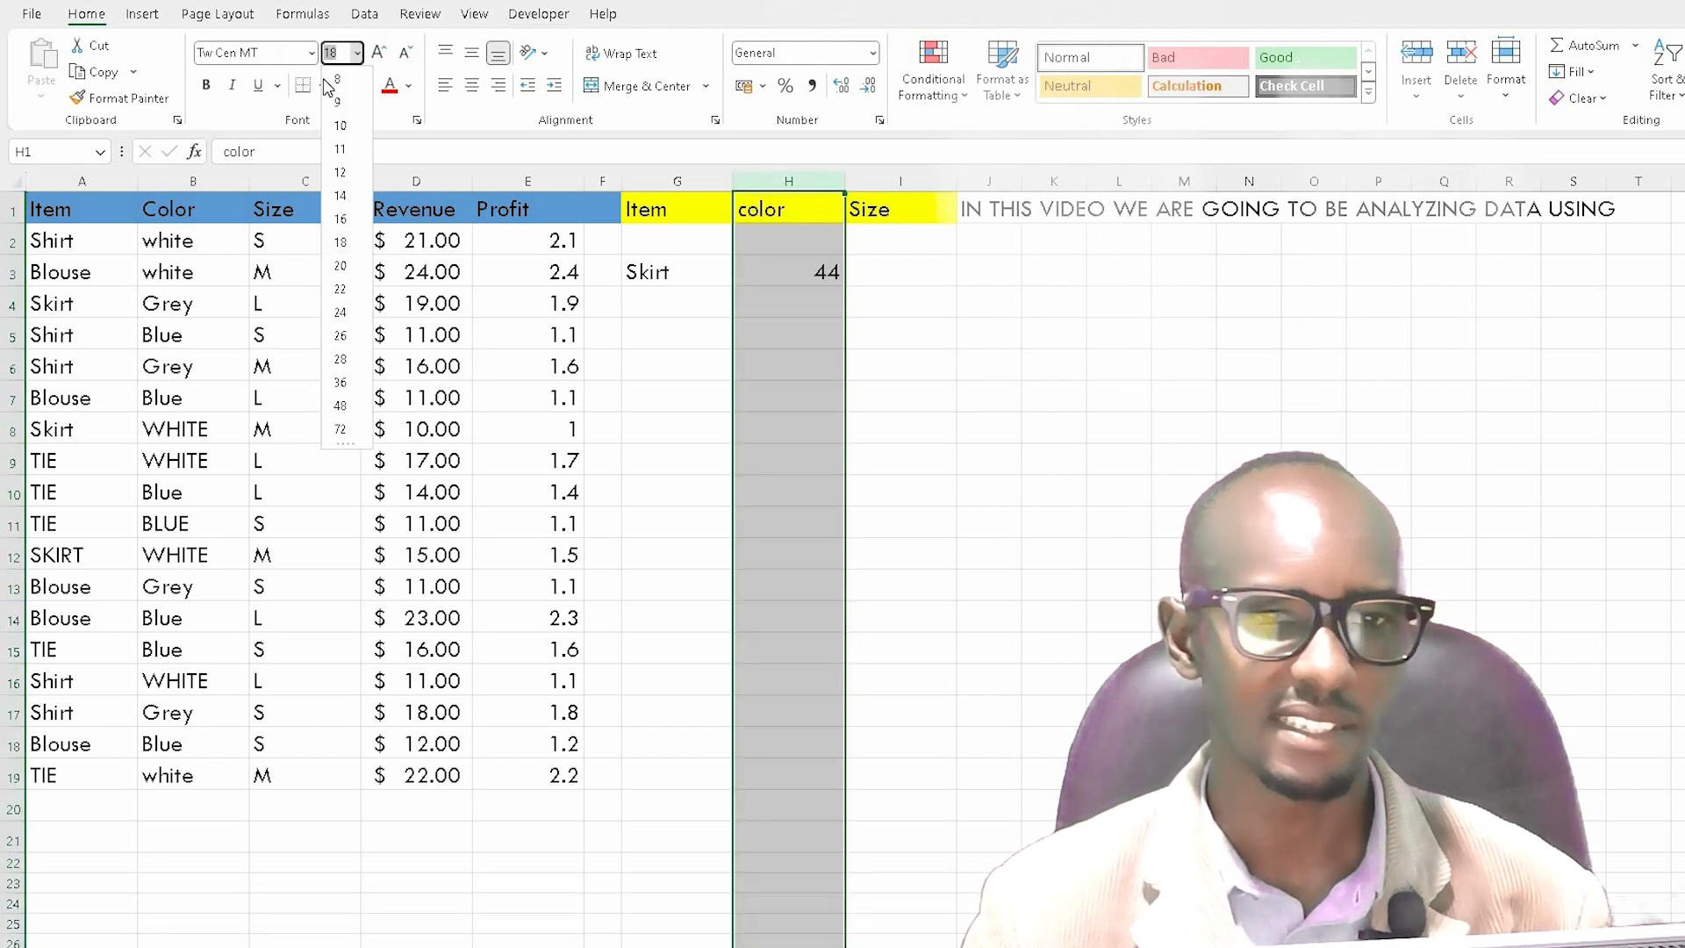
{"action": "left_click", "coordinate": [872, 53]}
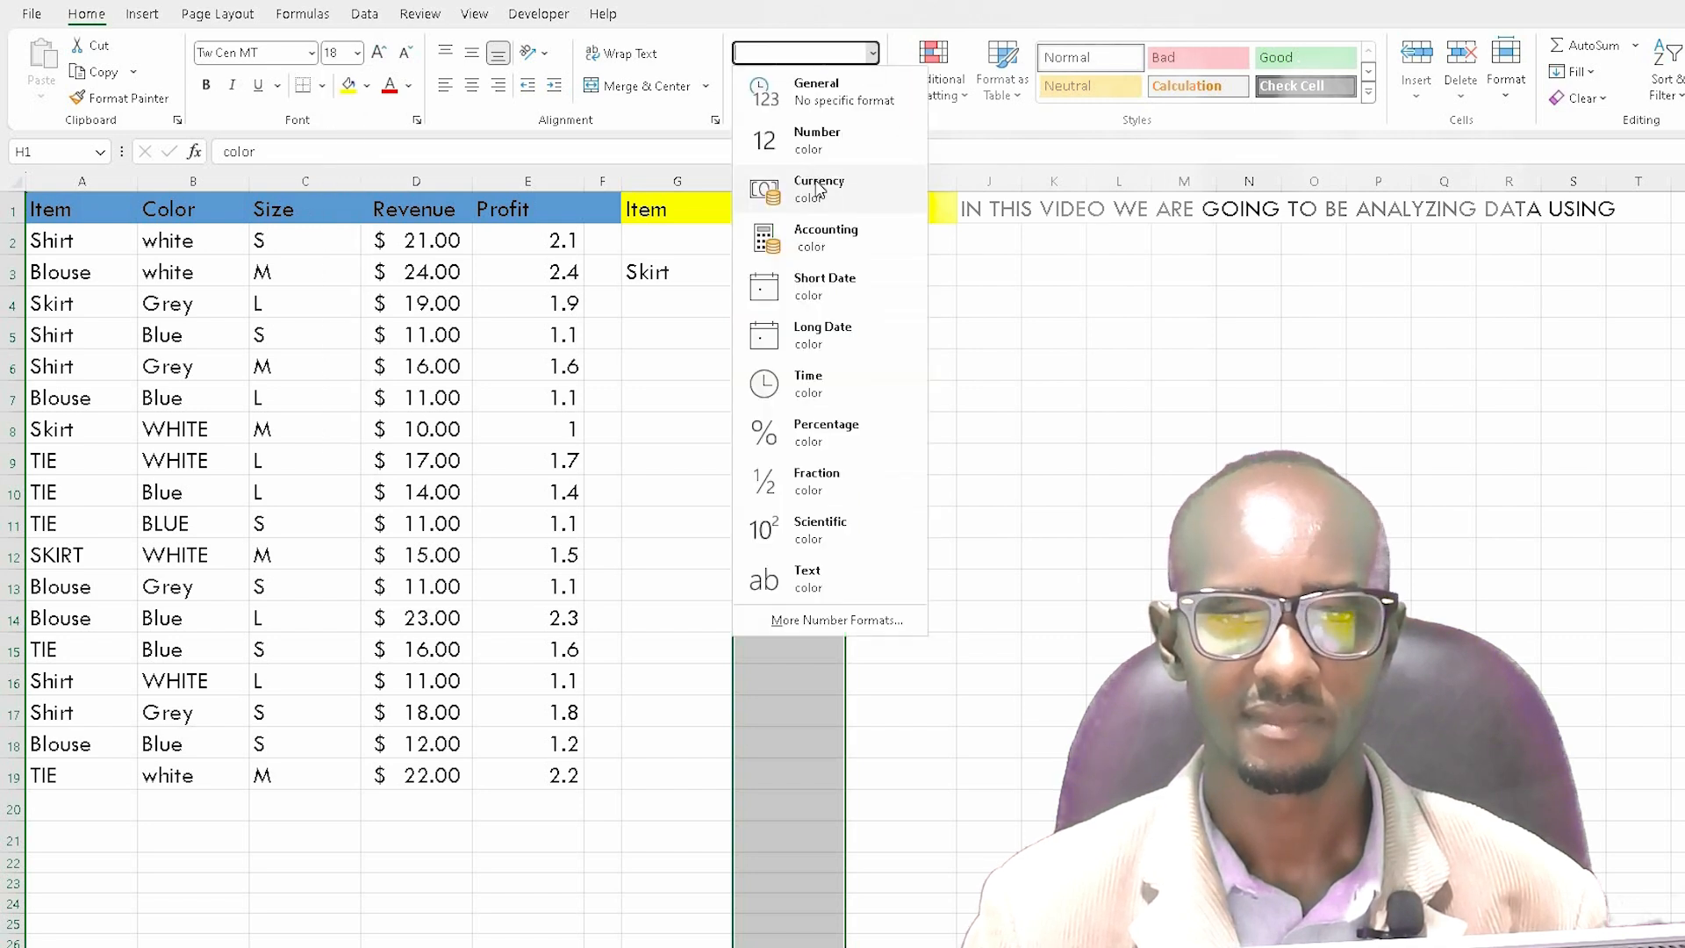
{"action": "left_click", "coordinate": [813, 181]}
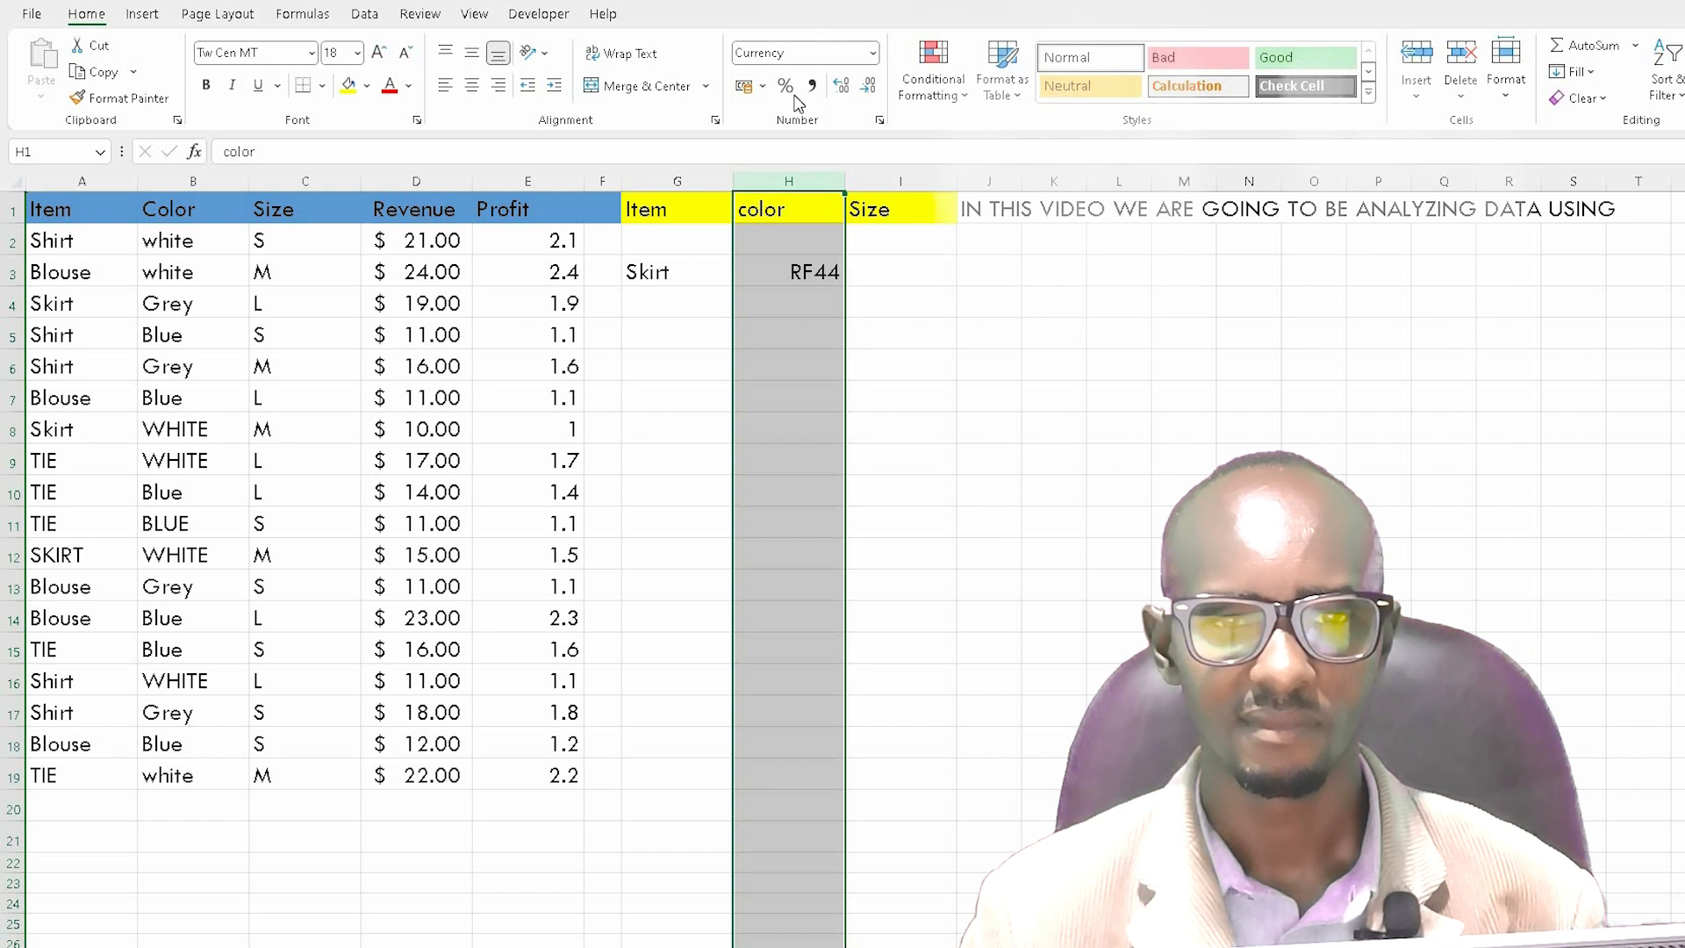
{"action": "left_click", "coordinate": [762, 85]}
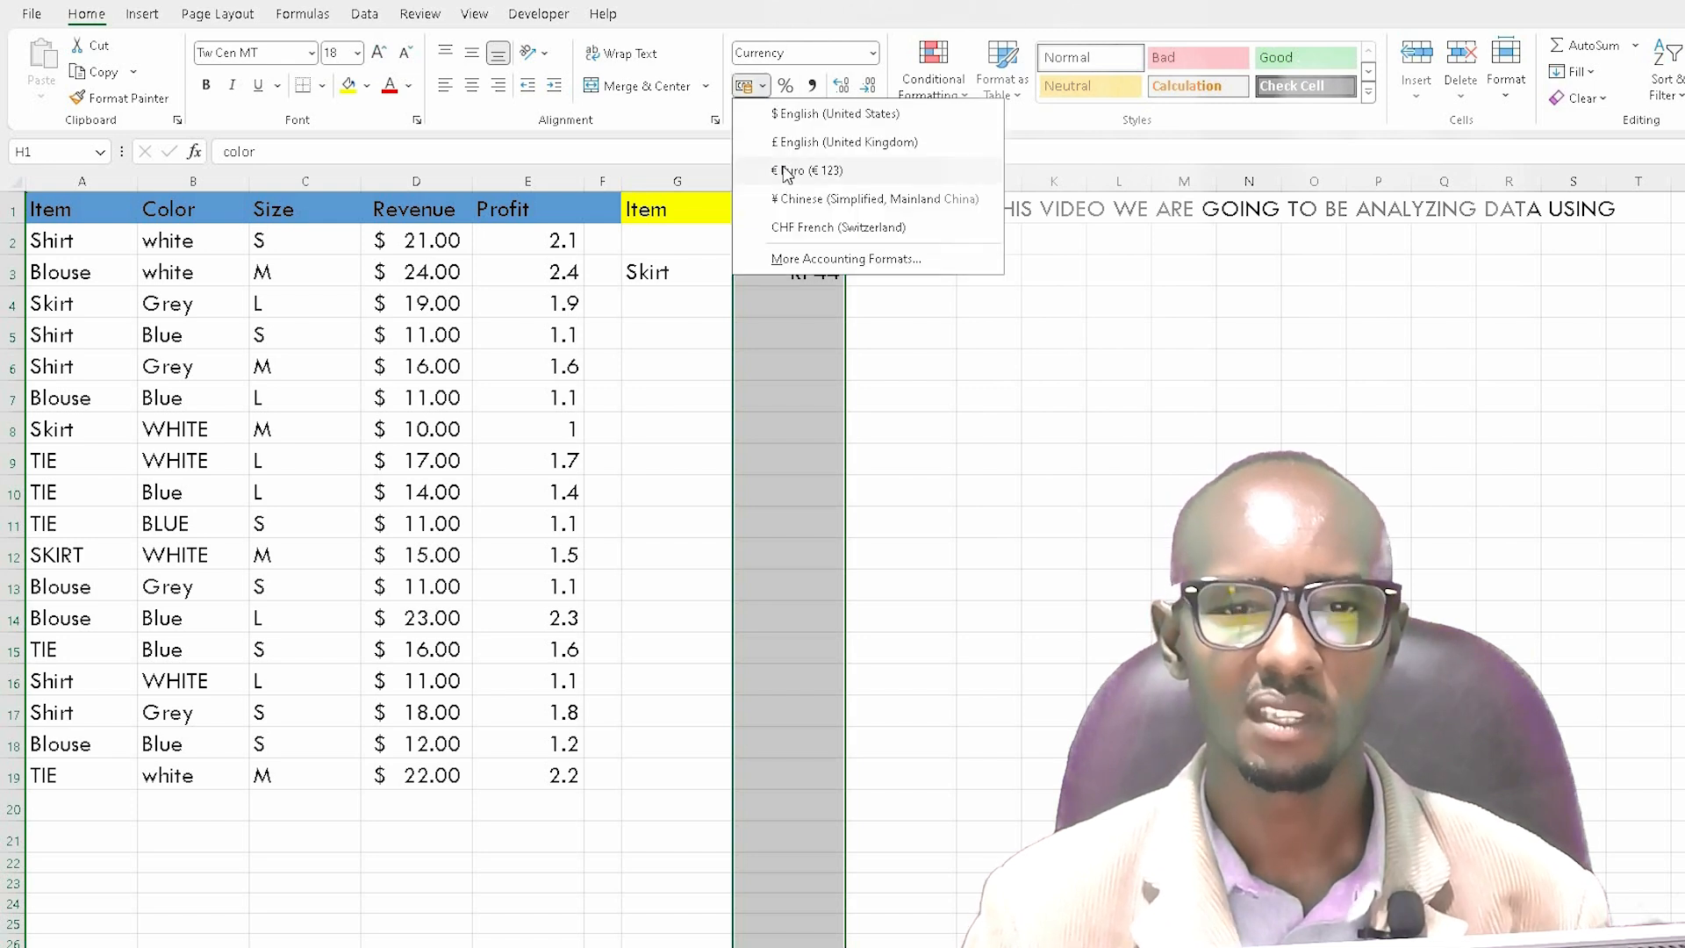
{"action": "left_click", "coordinate": [836, 113]}
{"action": "left_click", "coordinate": [880, 396]}
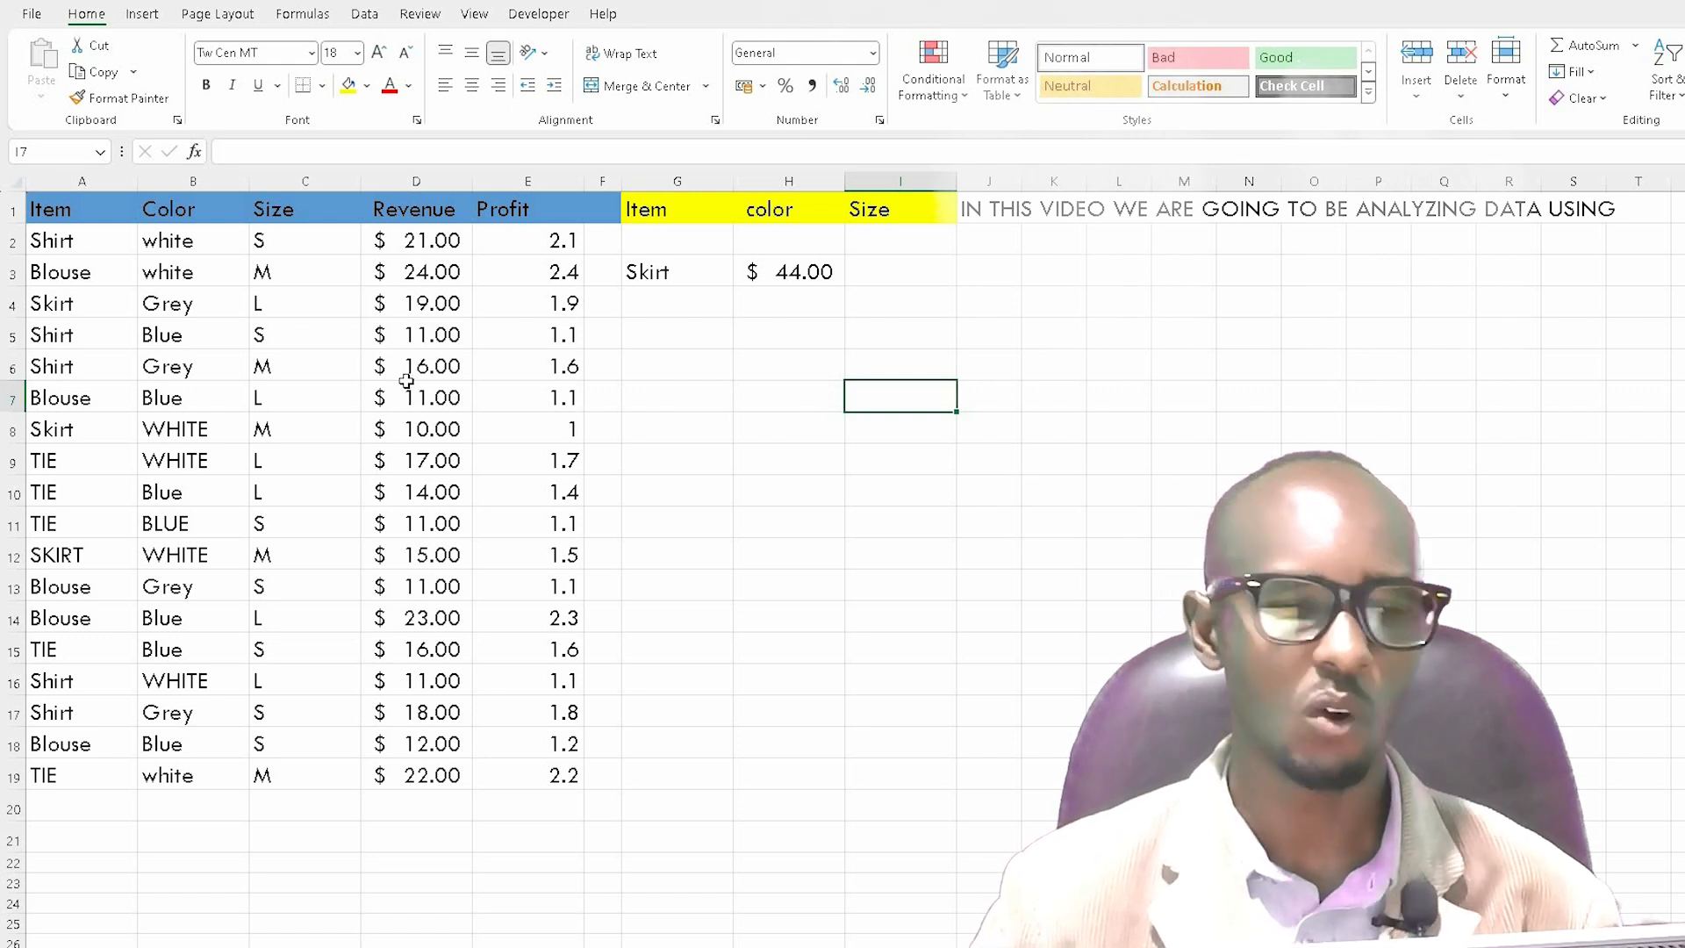
Step: Copy the item Shirt from cell A5 and paste it into cell G5
{"action": "left_click", "coordinate": [67, 340]}
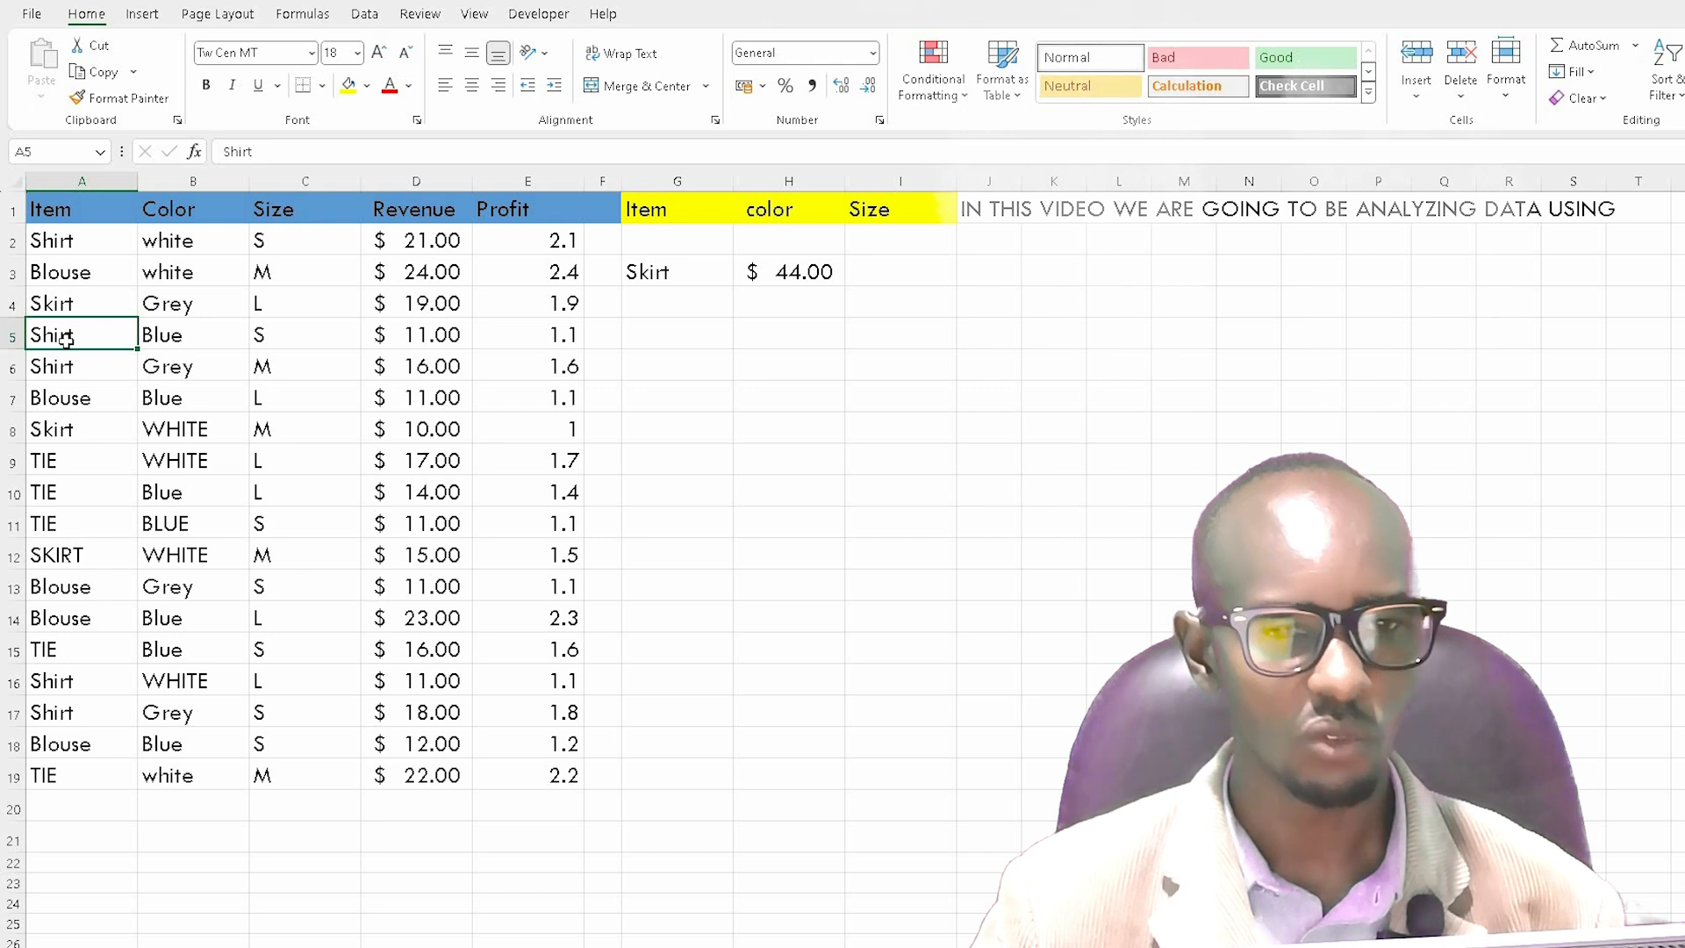
{"action": "right_click", "coordinate": [70, 348]}
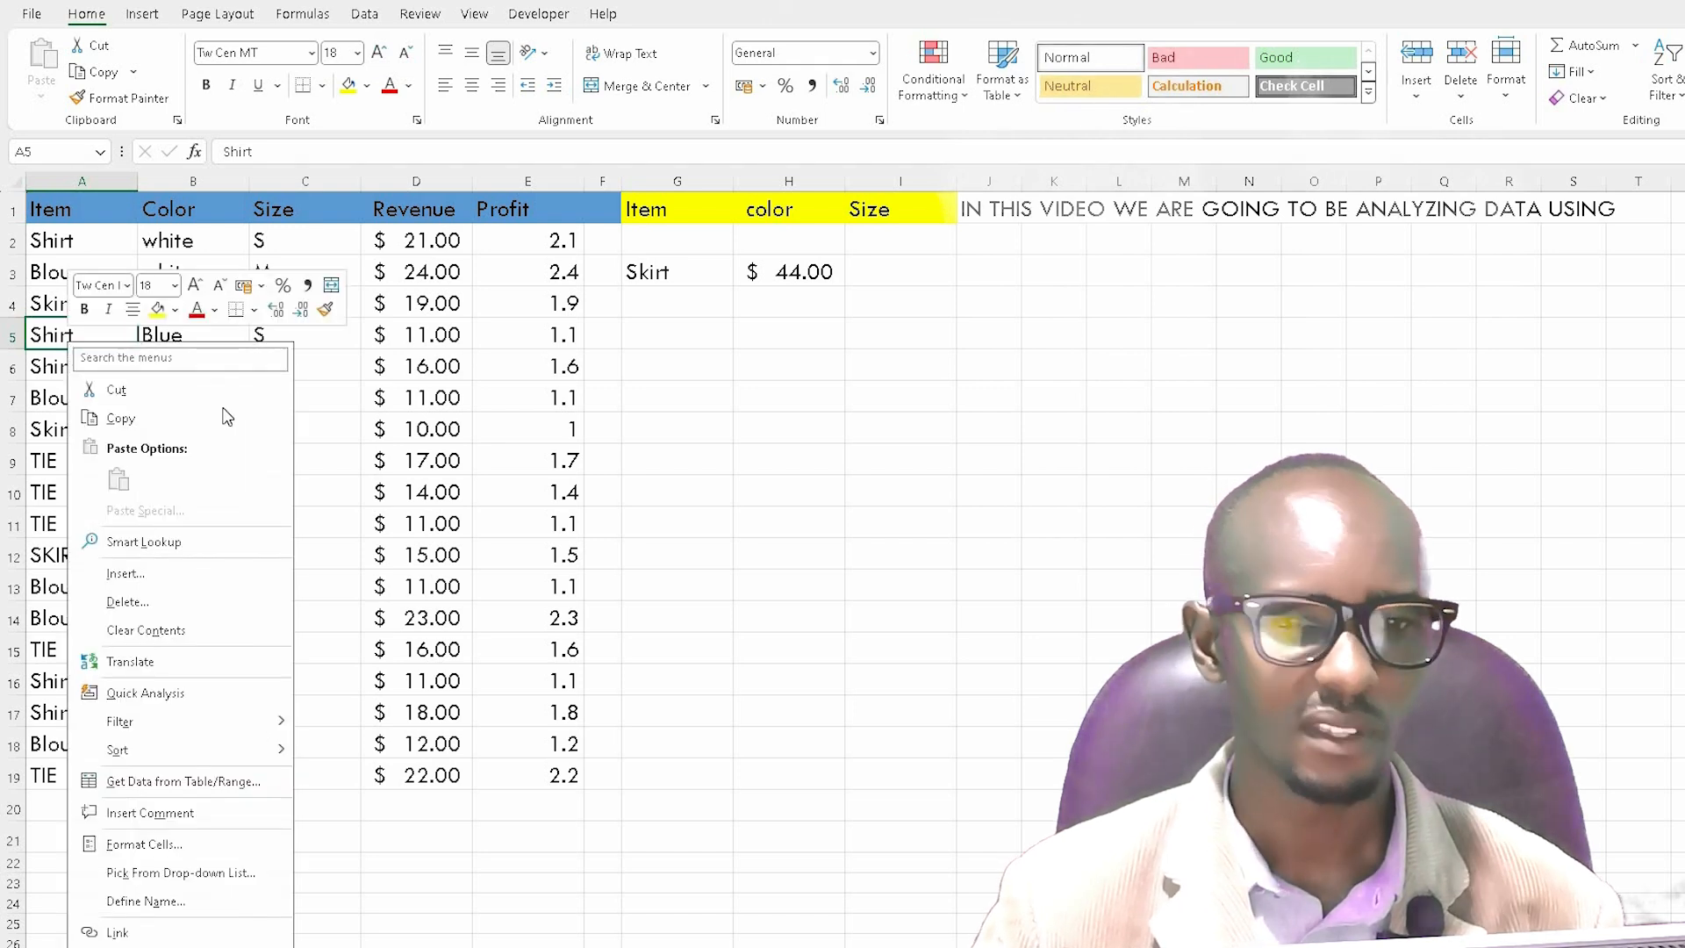
{"action": "left_click", "coordinate": [114, 419]}
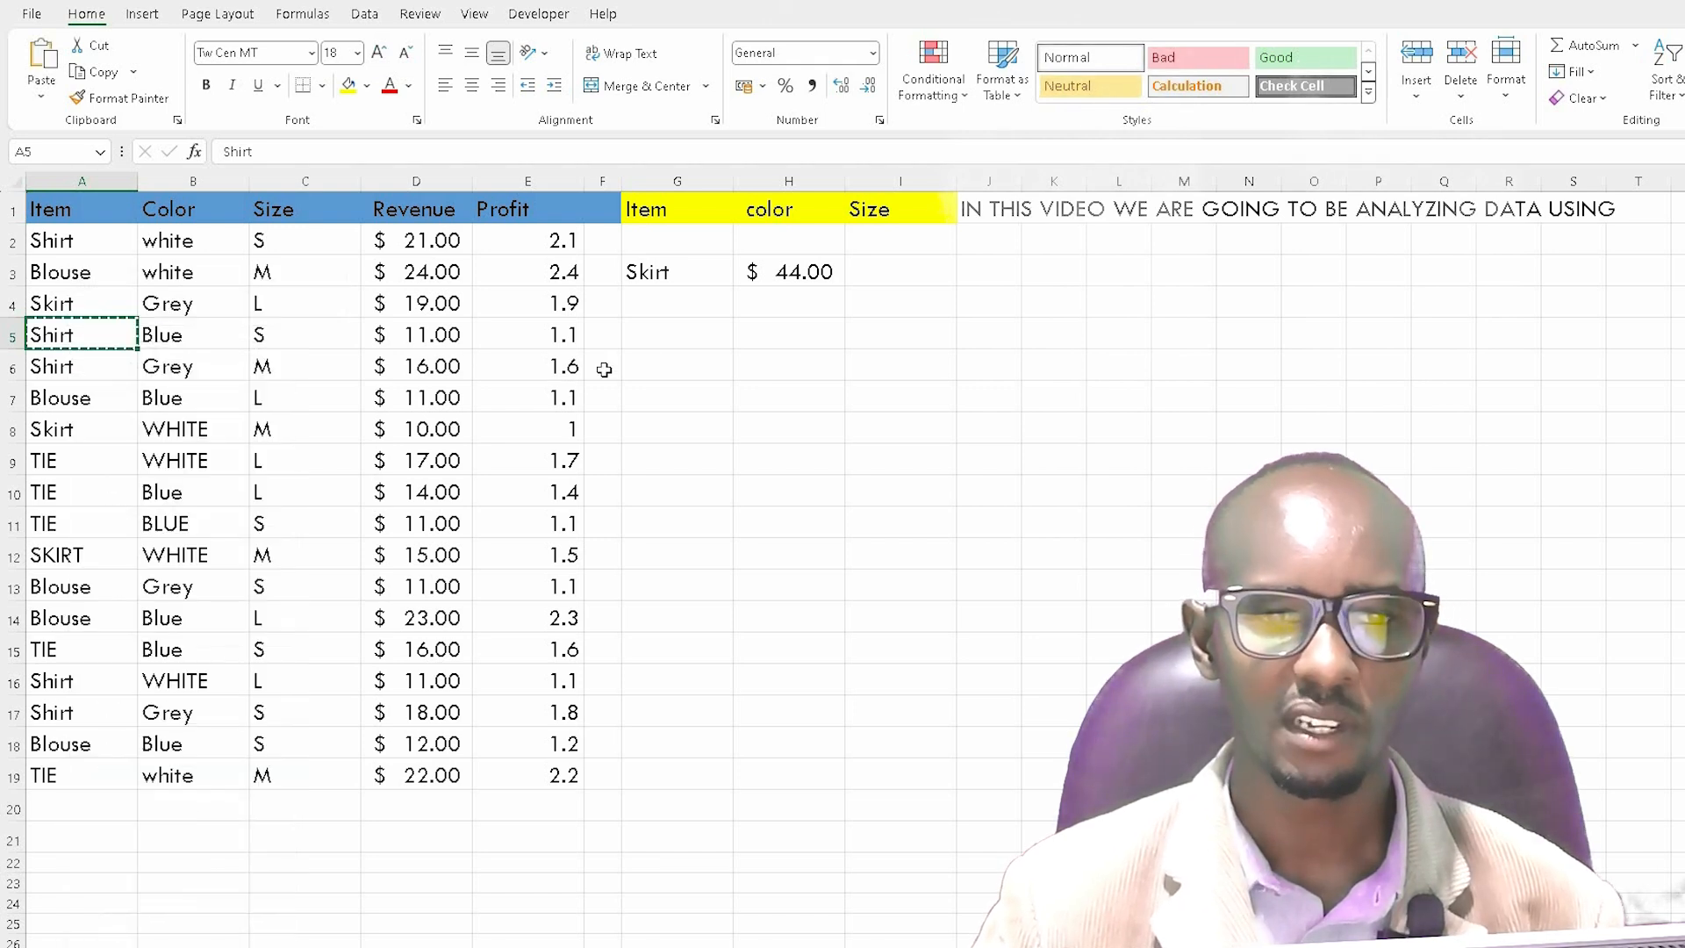
{"action": "left_click", "coordinate": [655, 334]}
{"action": "right_click", "coordinate": [658, 334]}
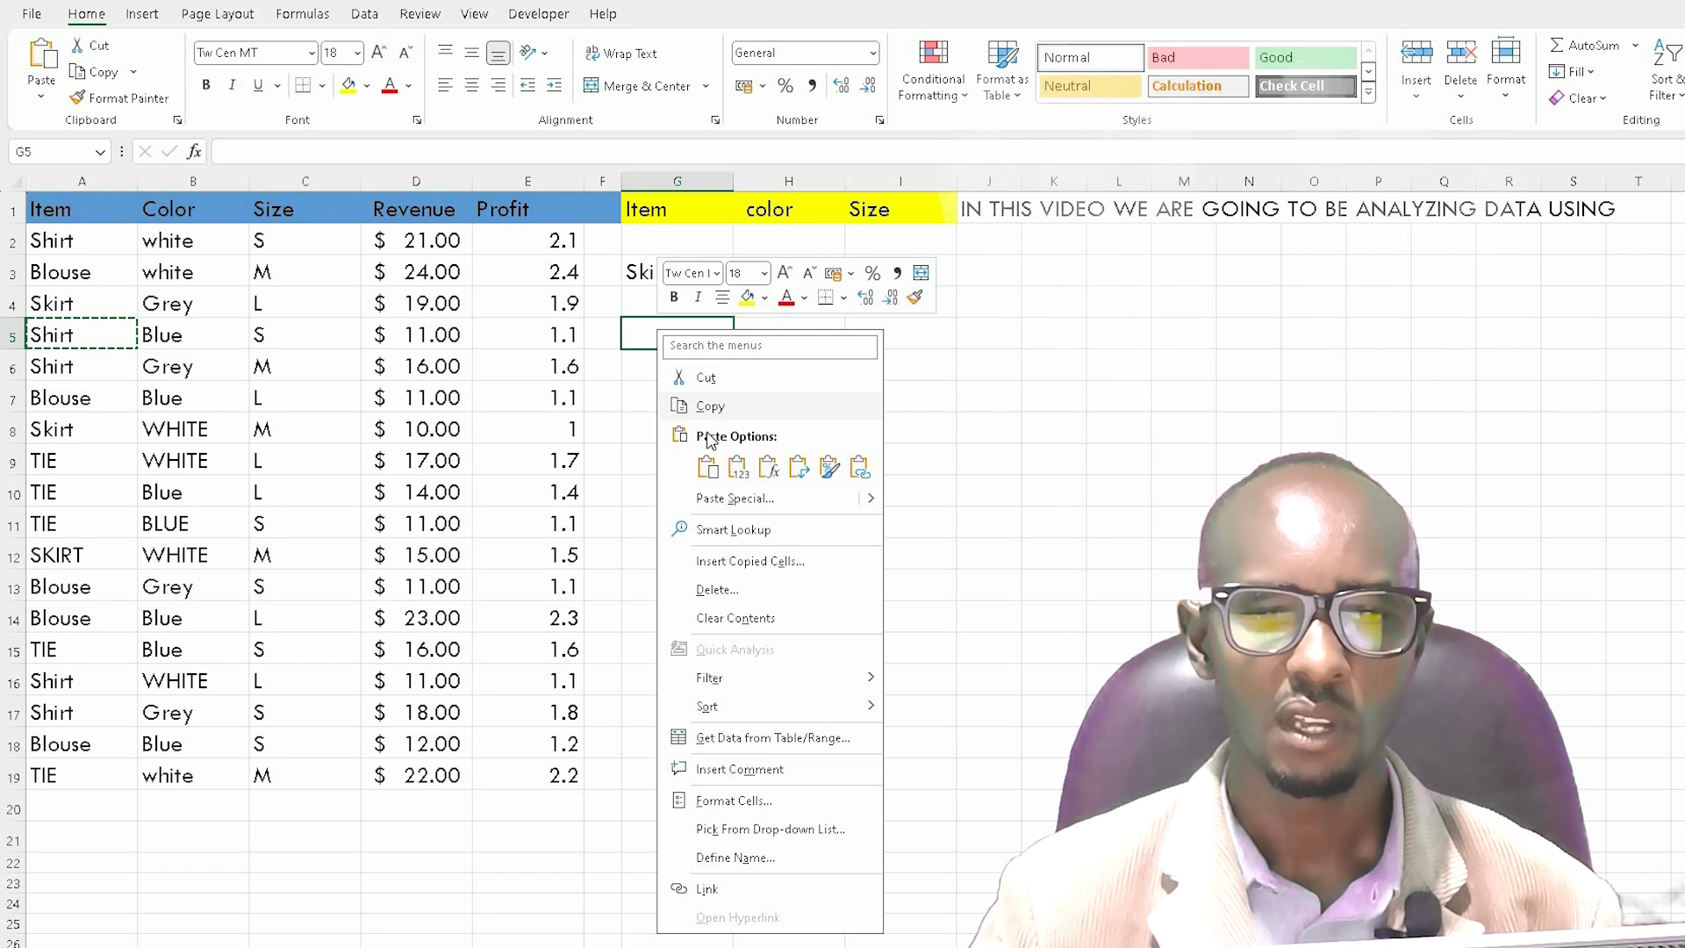
{"action": "left_click", "coordinate": [707, 467]}
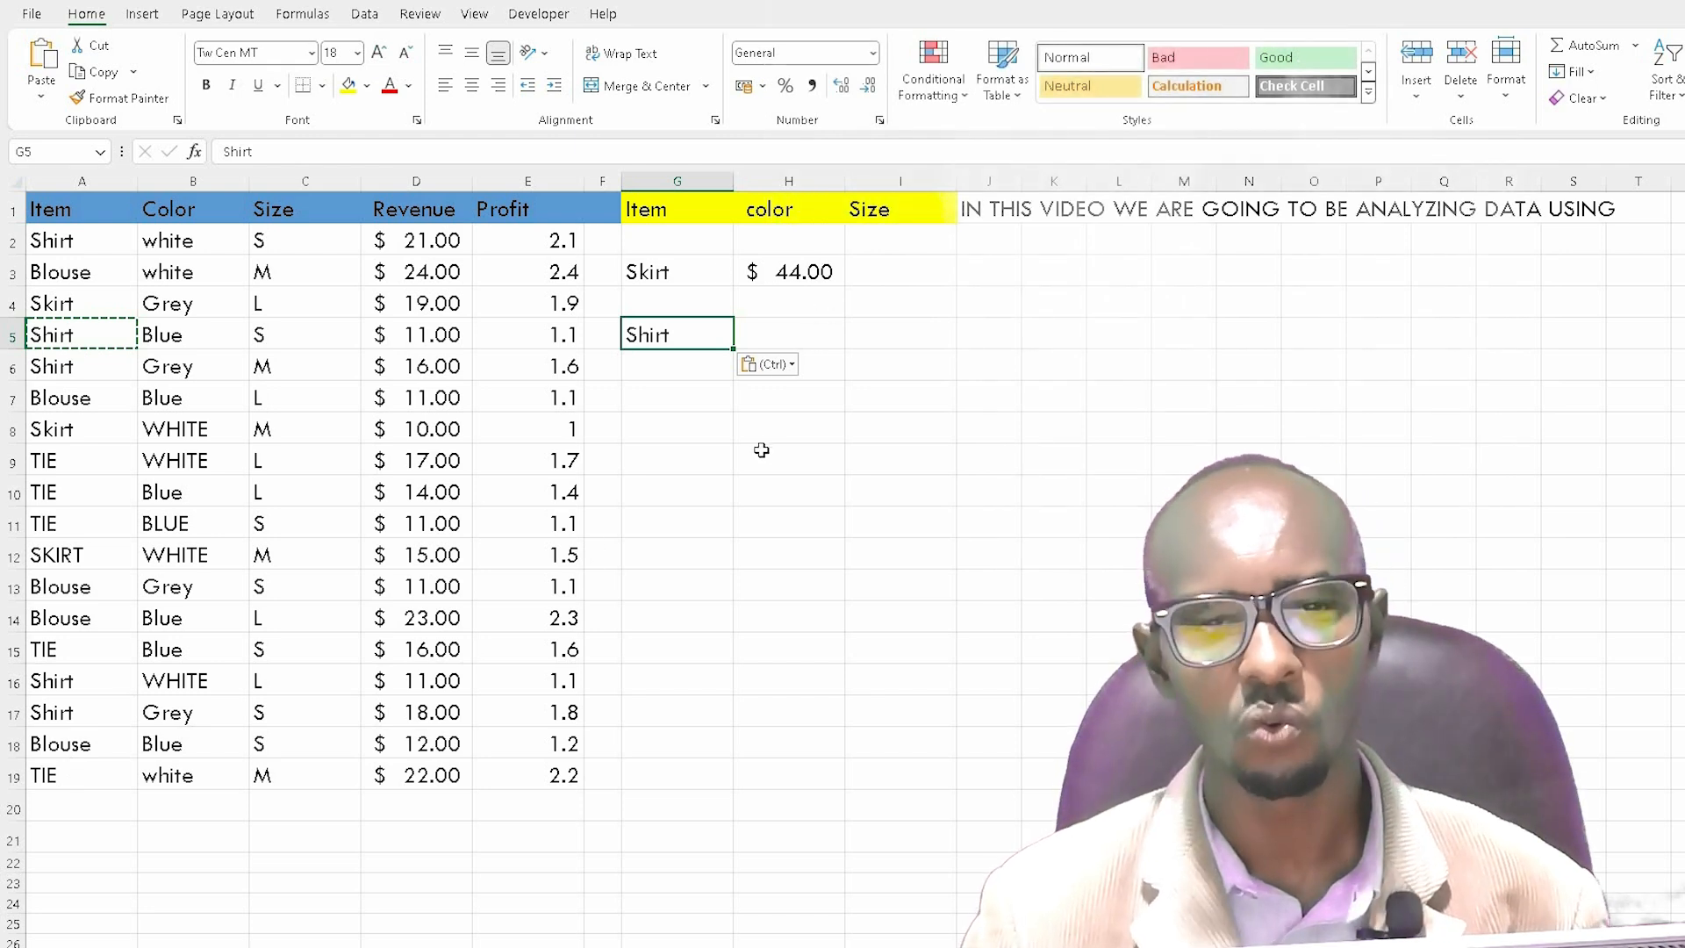
Step: Enter the formula =SUMIF(A2:A19,G5,D2:D19) in cell H5 to total the revenue for Shirt
{"action": "left_click", "coordinate": [767, 335]}
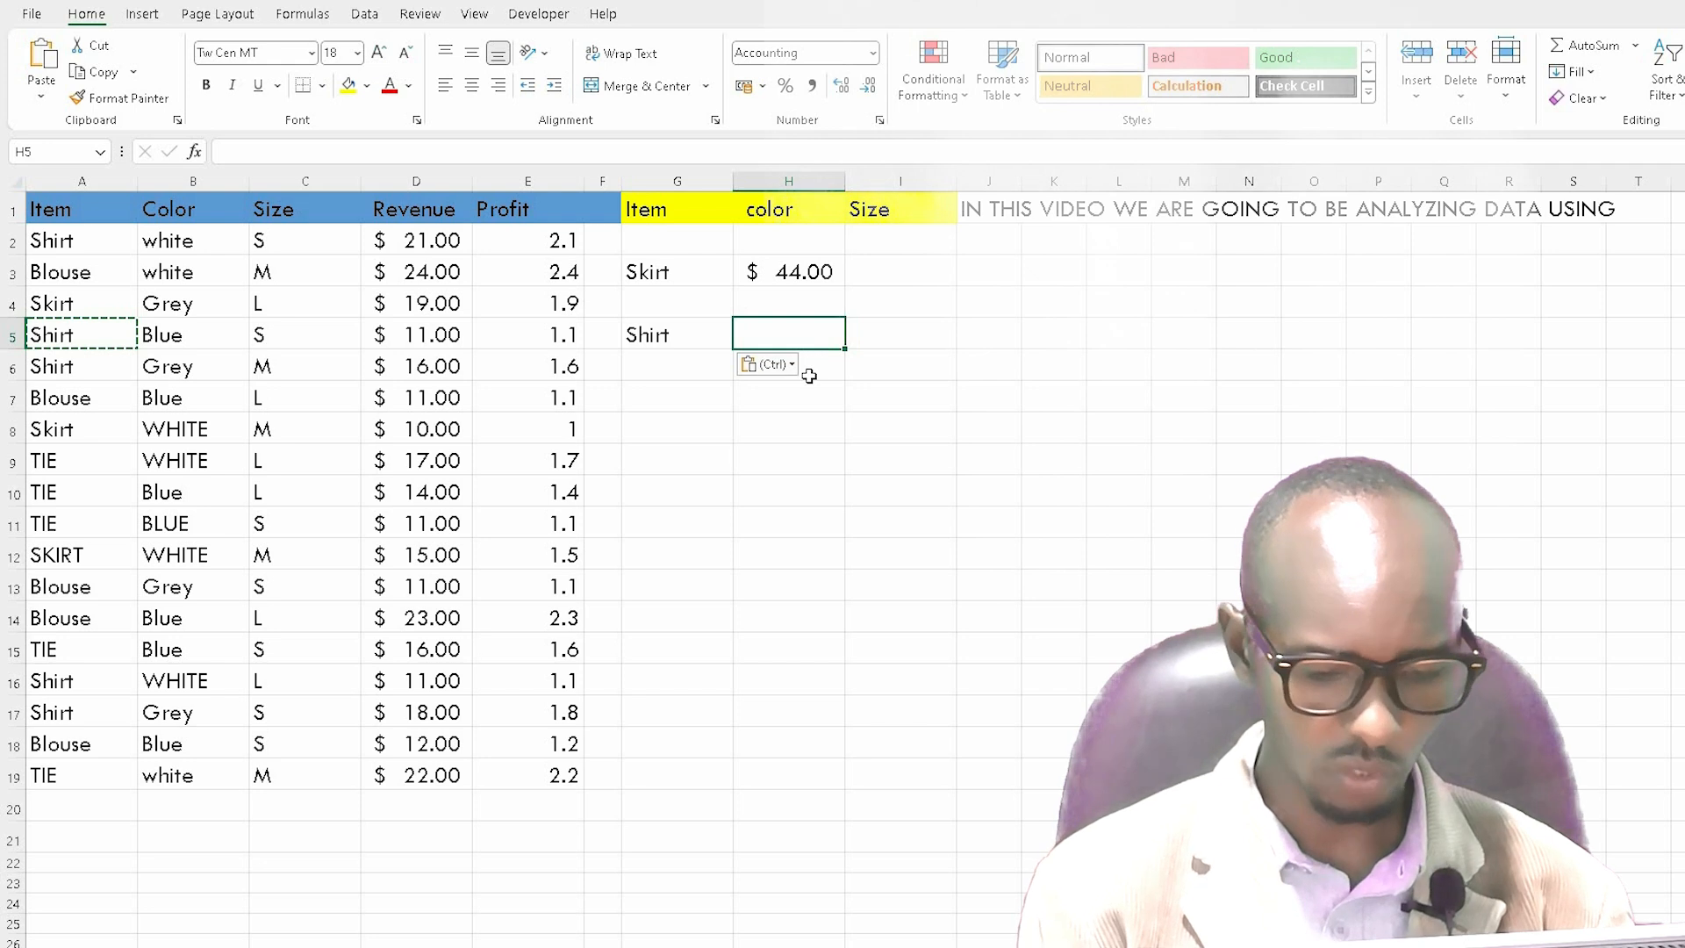
{"action": "type", "text": "=s"}
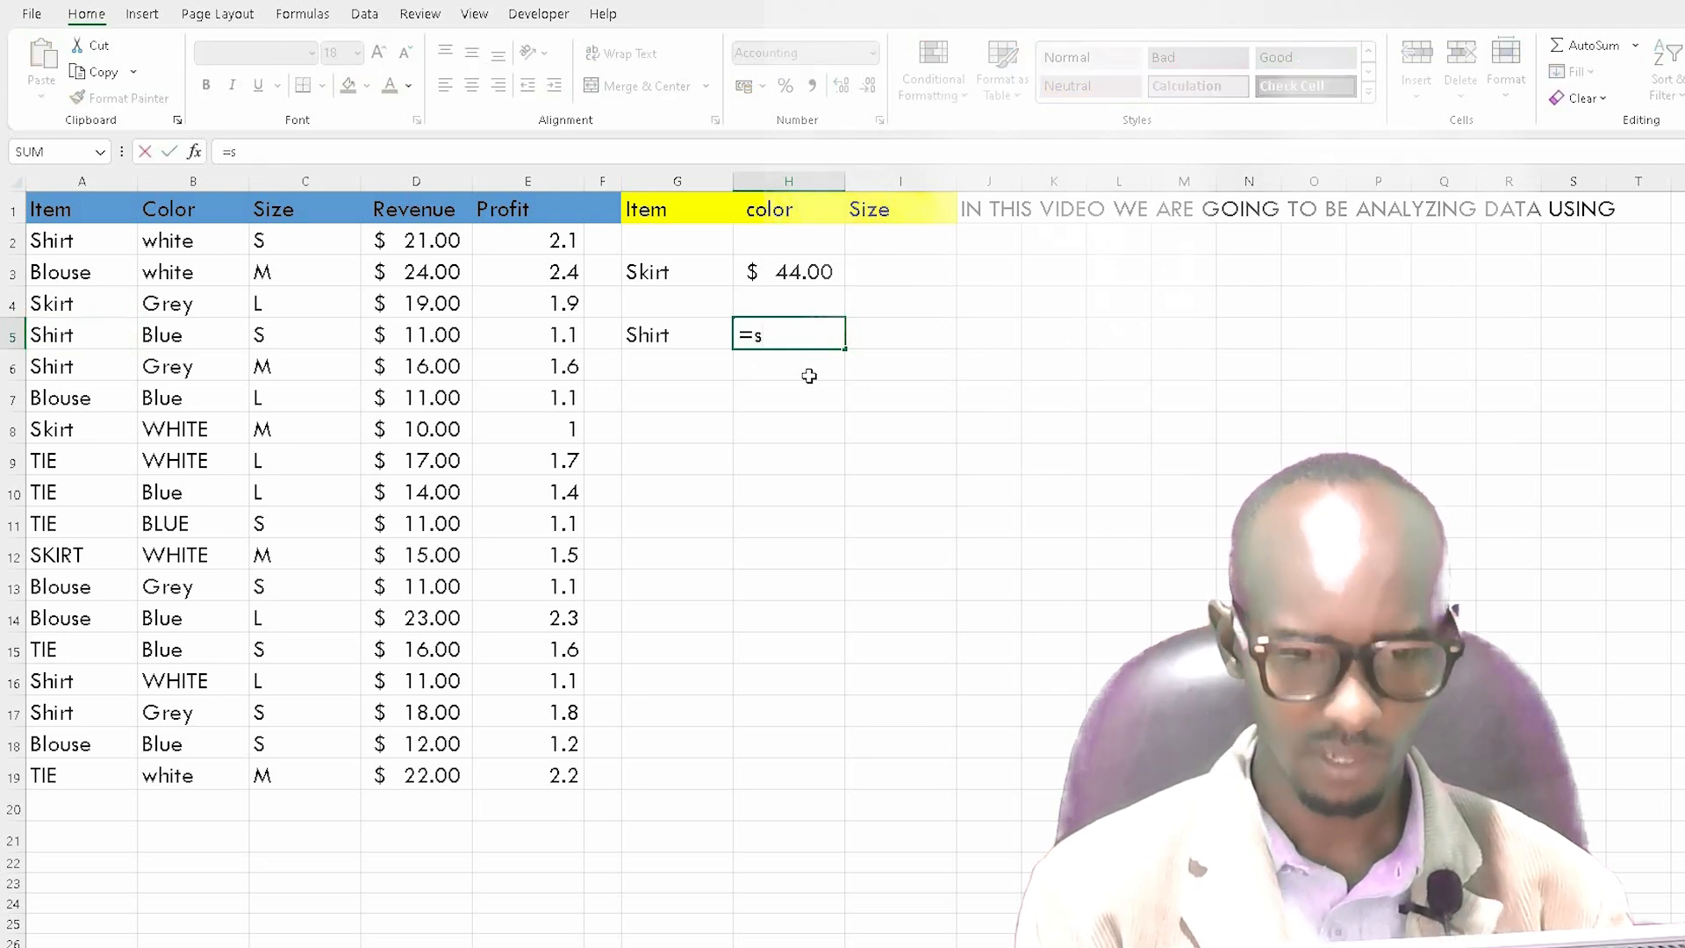
{"action": "type", "text": "u"}
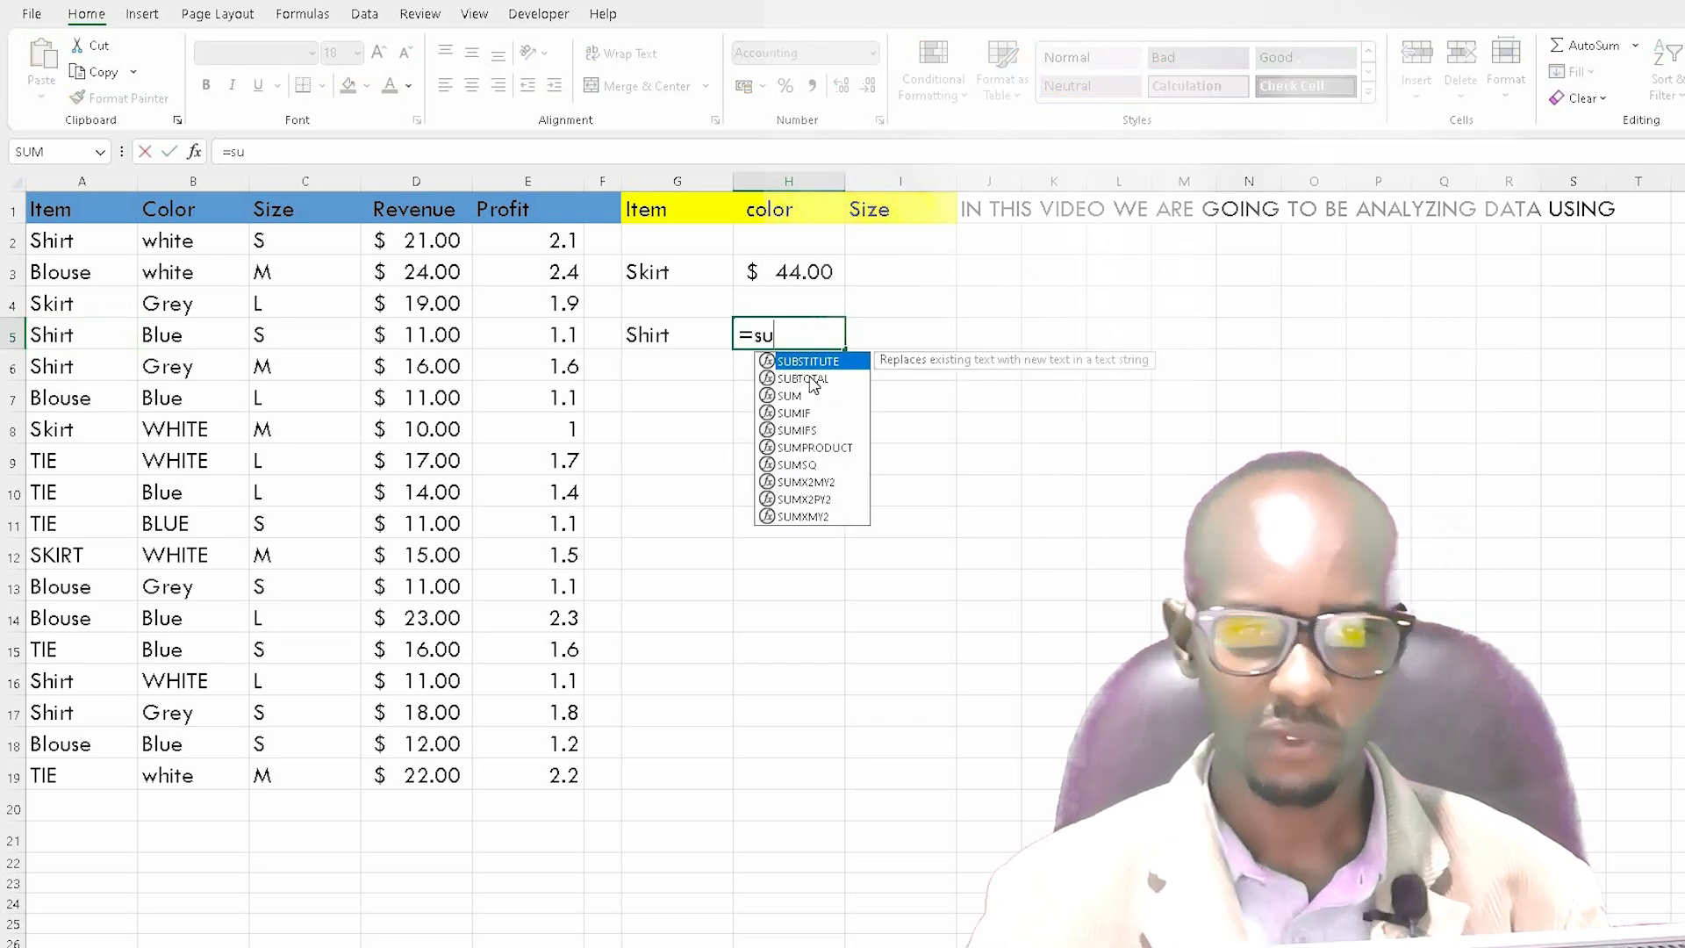
{"action": "type", "text": "m"}
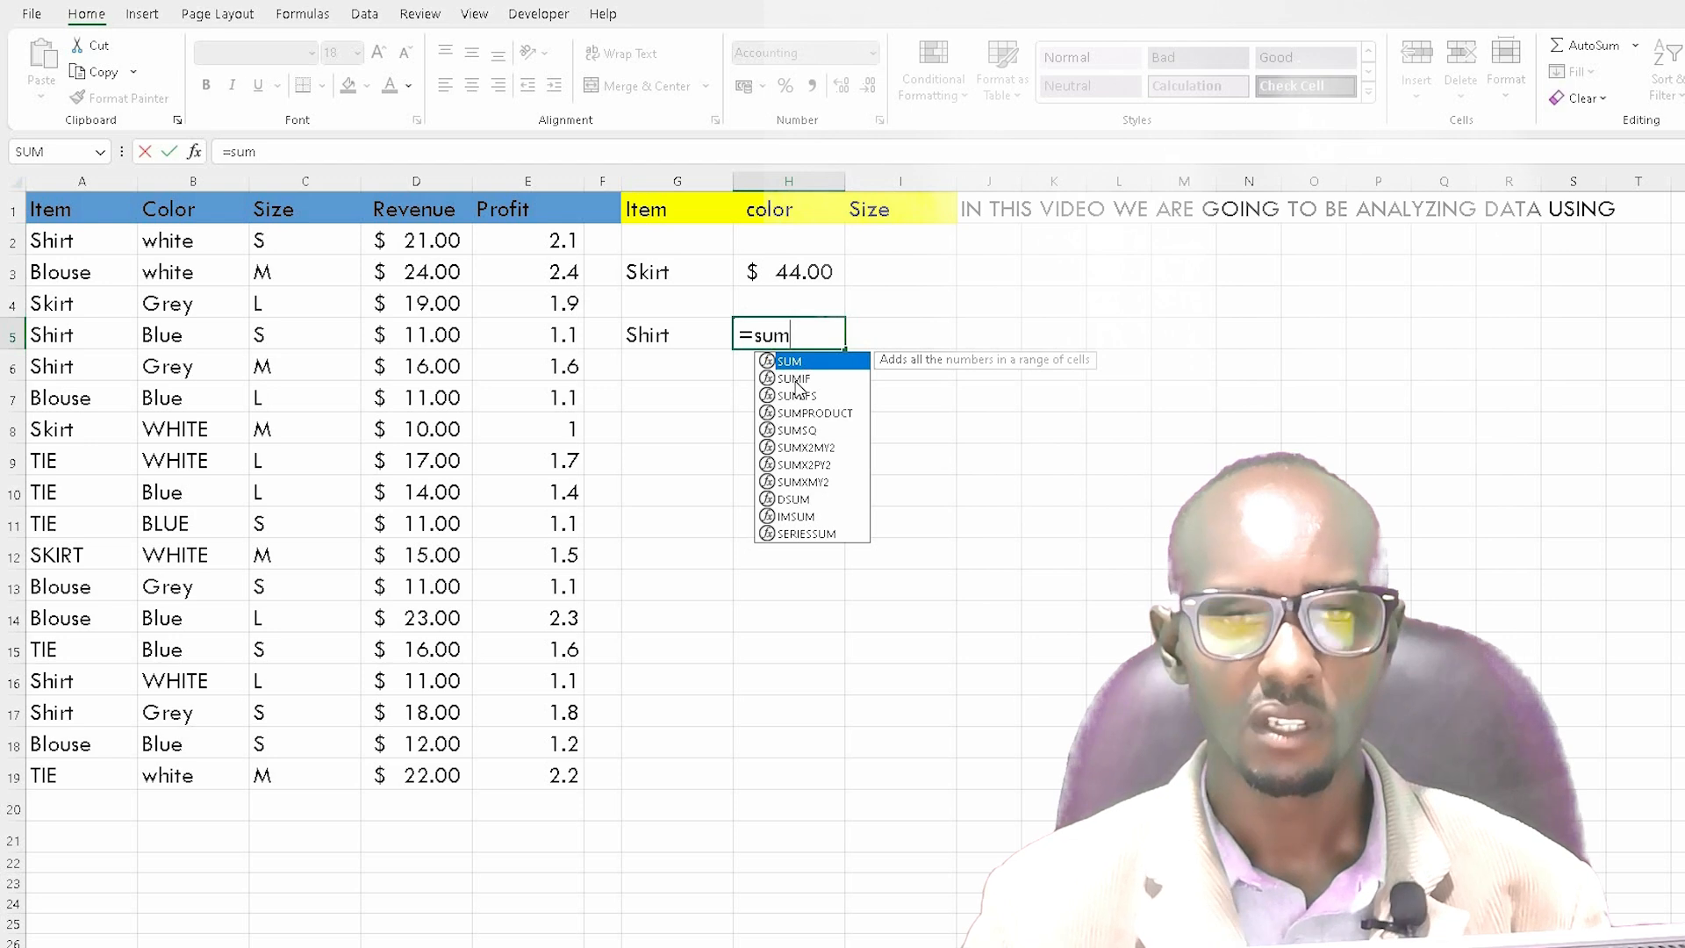
{"action": "double_click", "coordinate": [794, 378]}
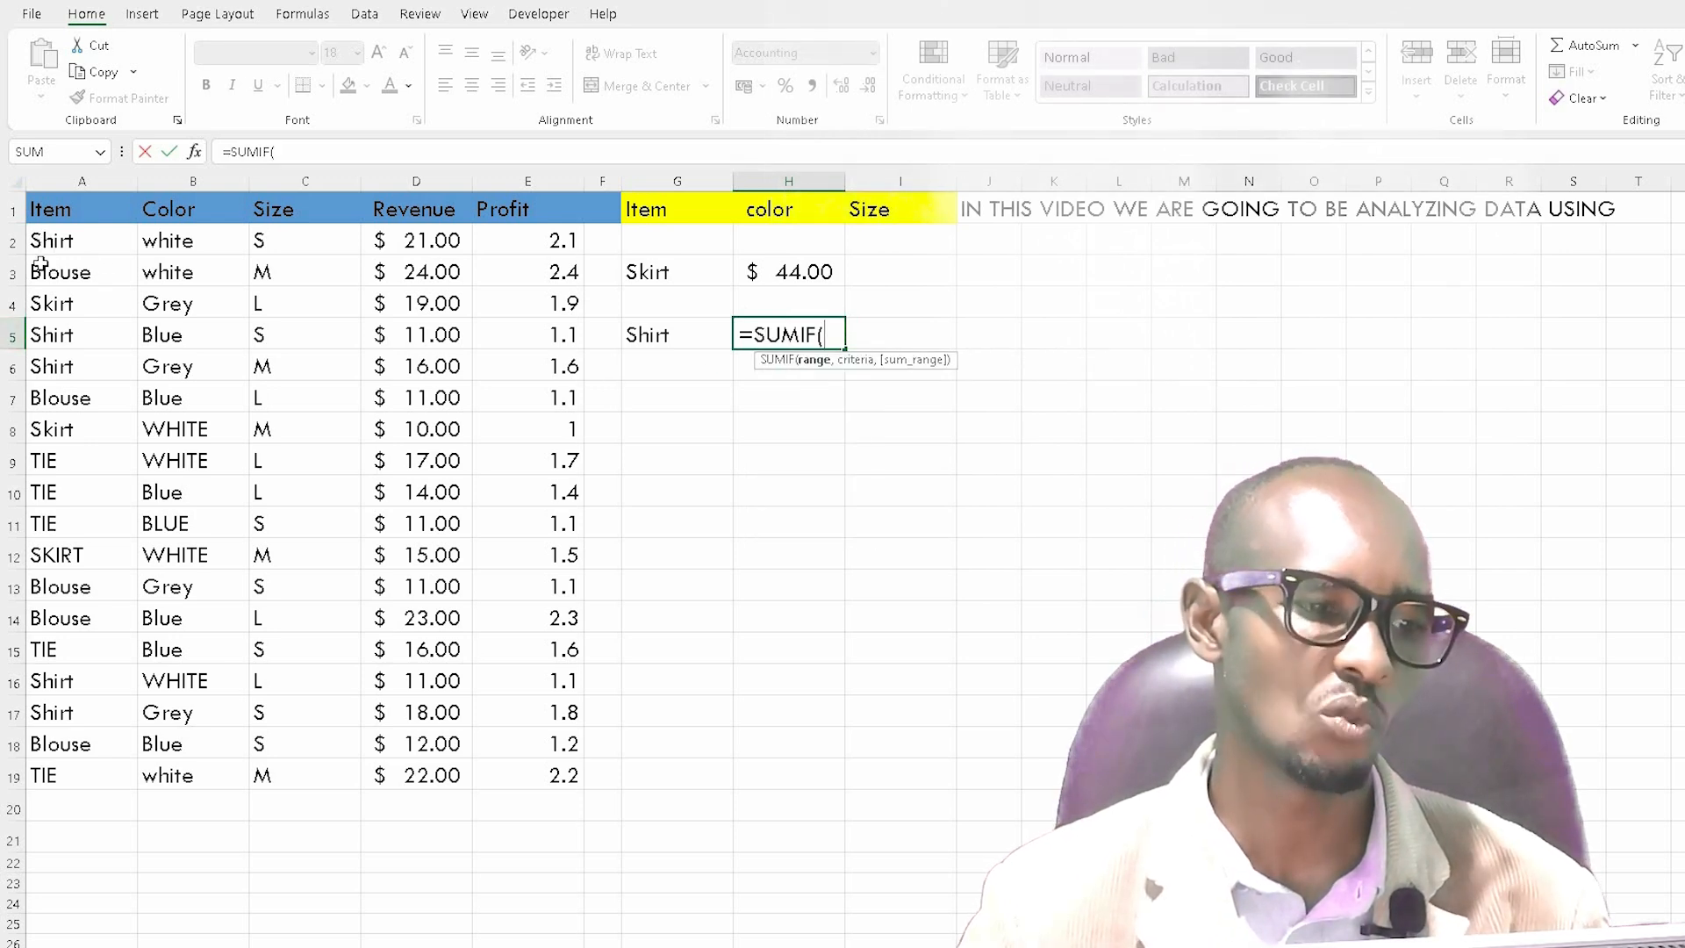
{"action": "left_click_drag", "start_coordinate": [41, 247], "coordinate": [78, 770]}
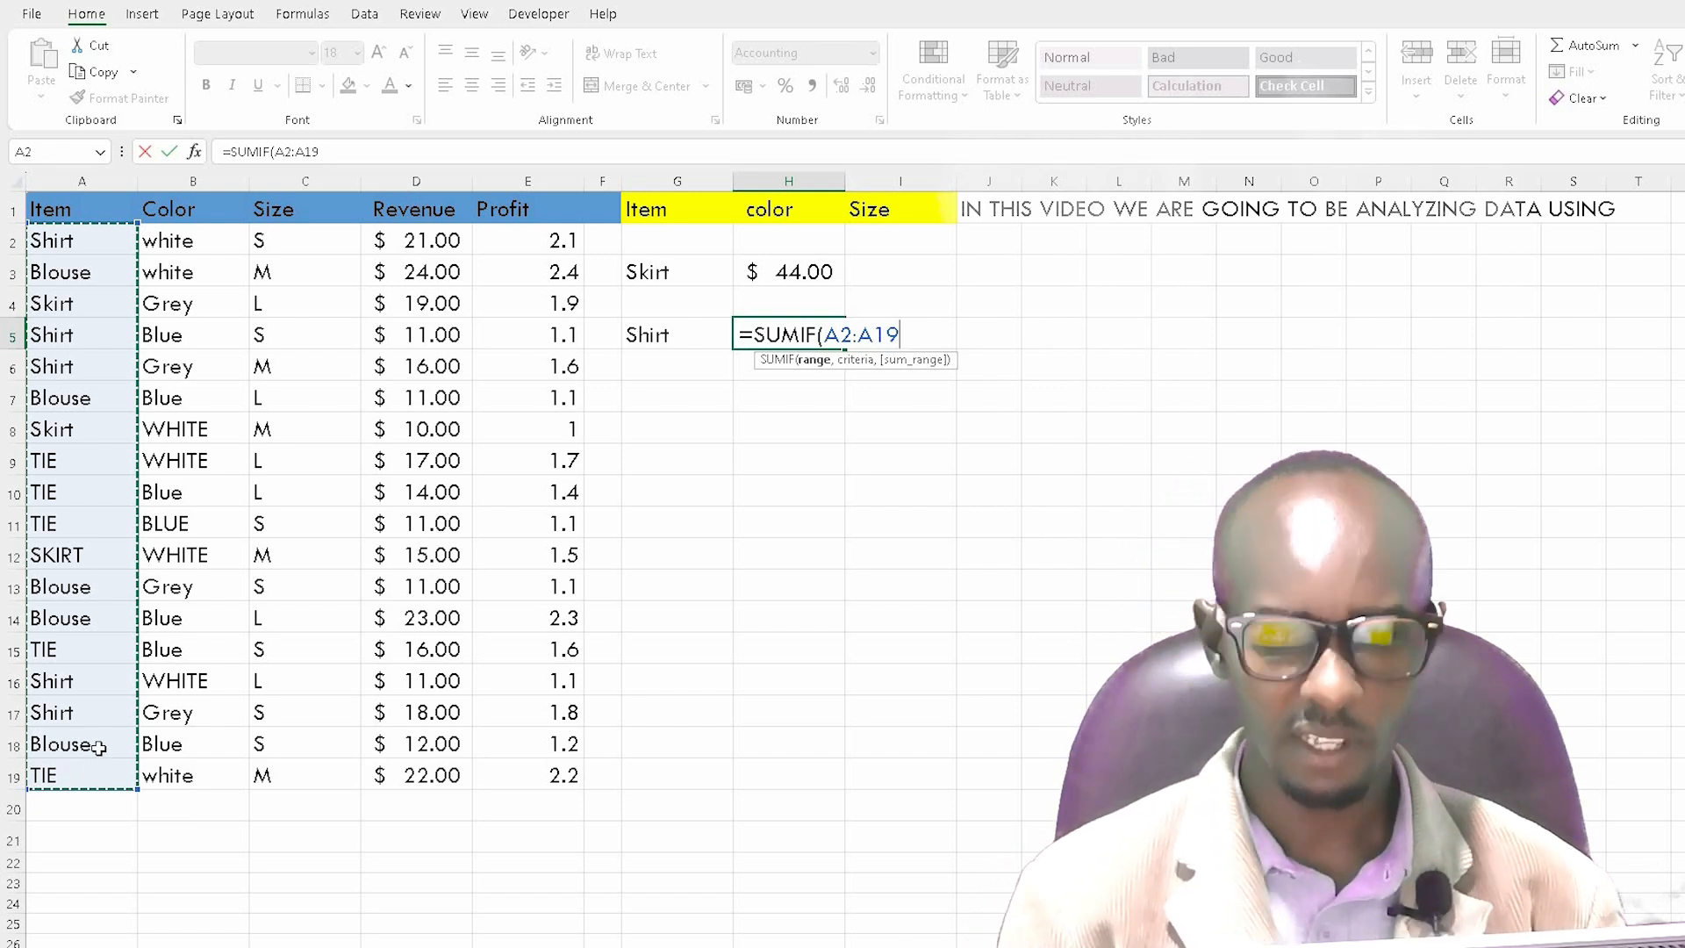
{"action": "type", "text": ","}
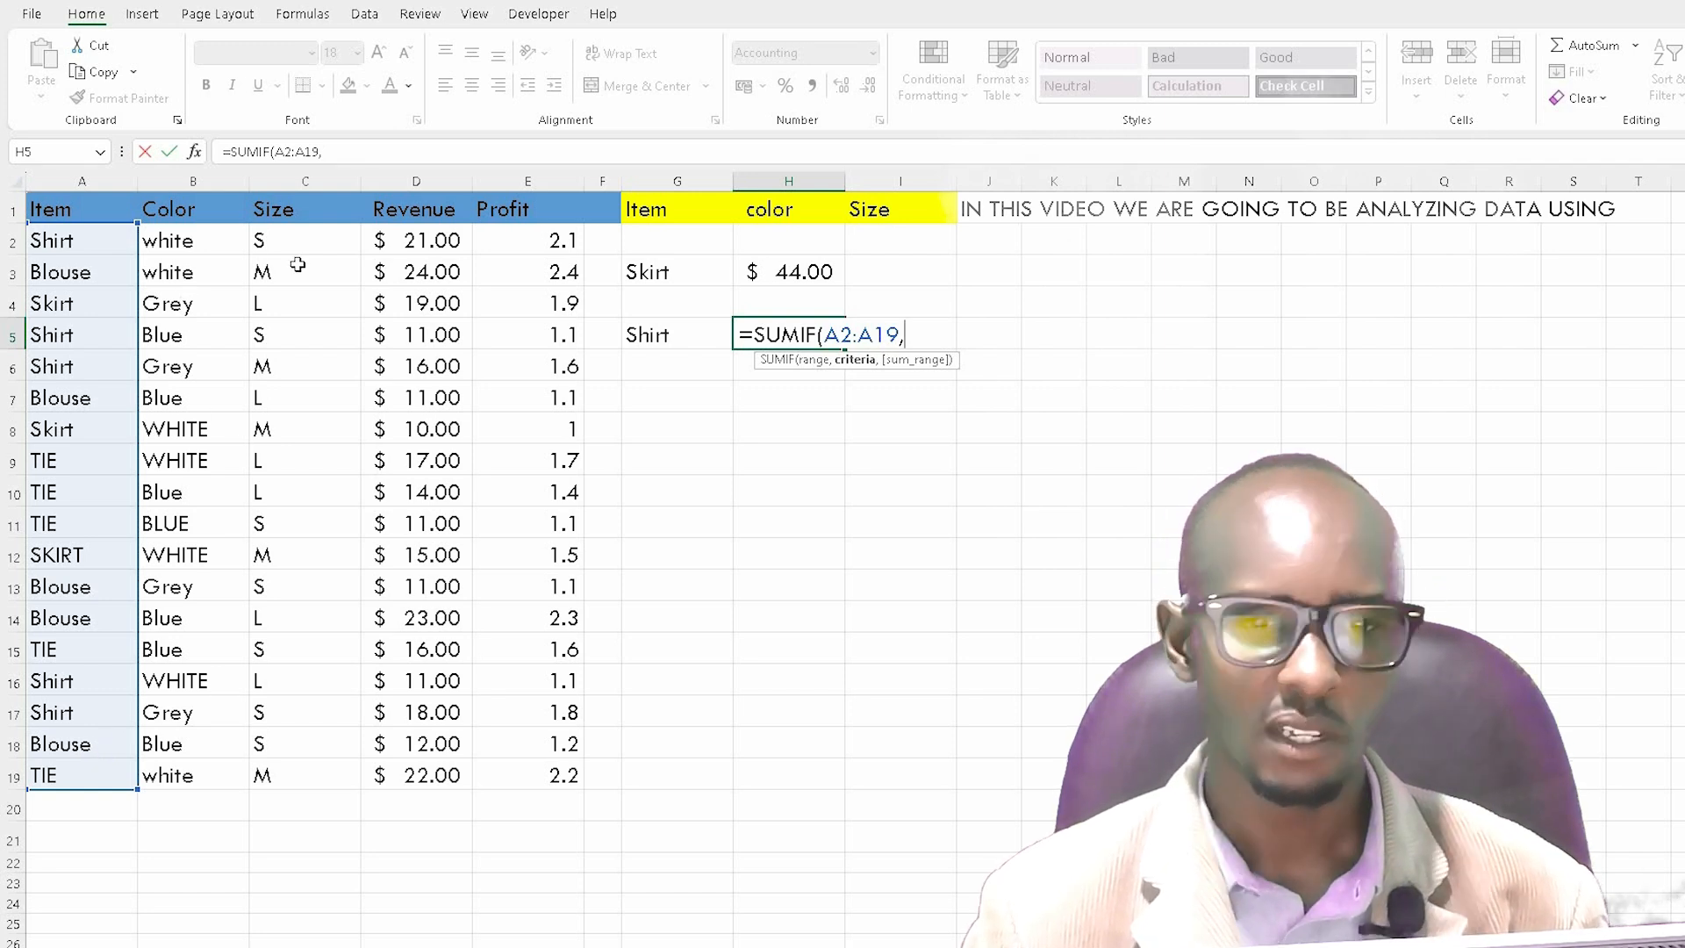
{"action": "left_click", "coordinate": [640, 334]}
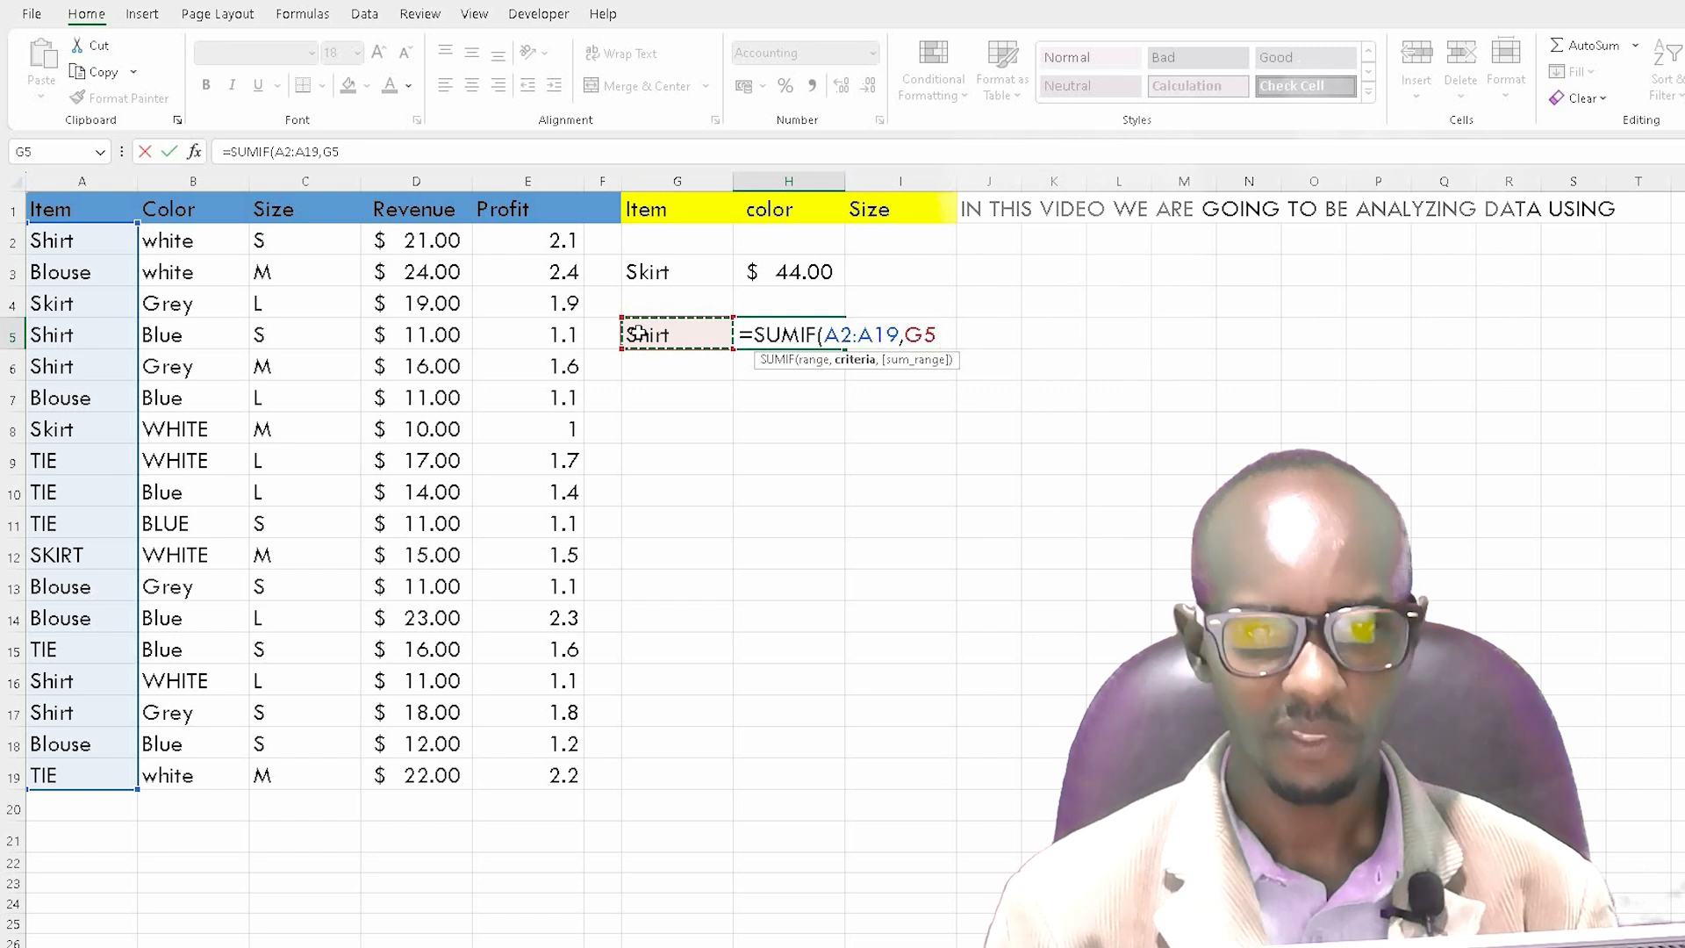
{"action": "type", "text": ","}
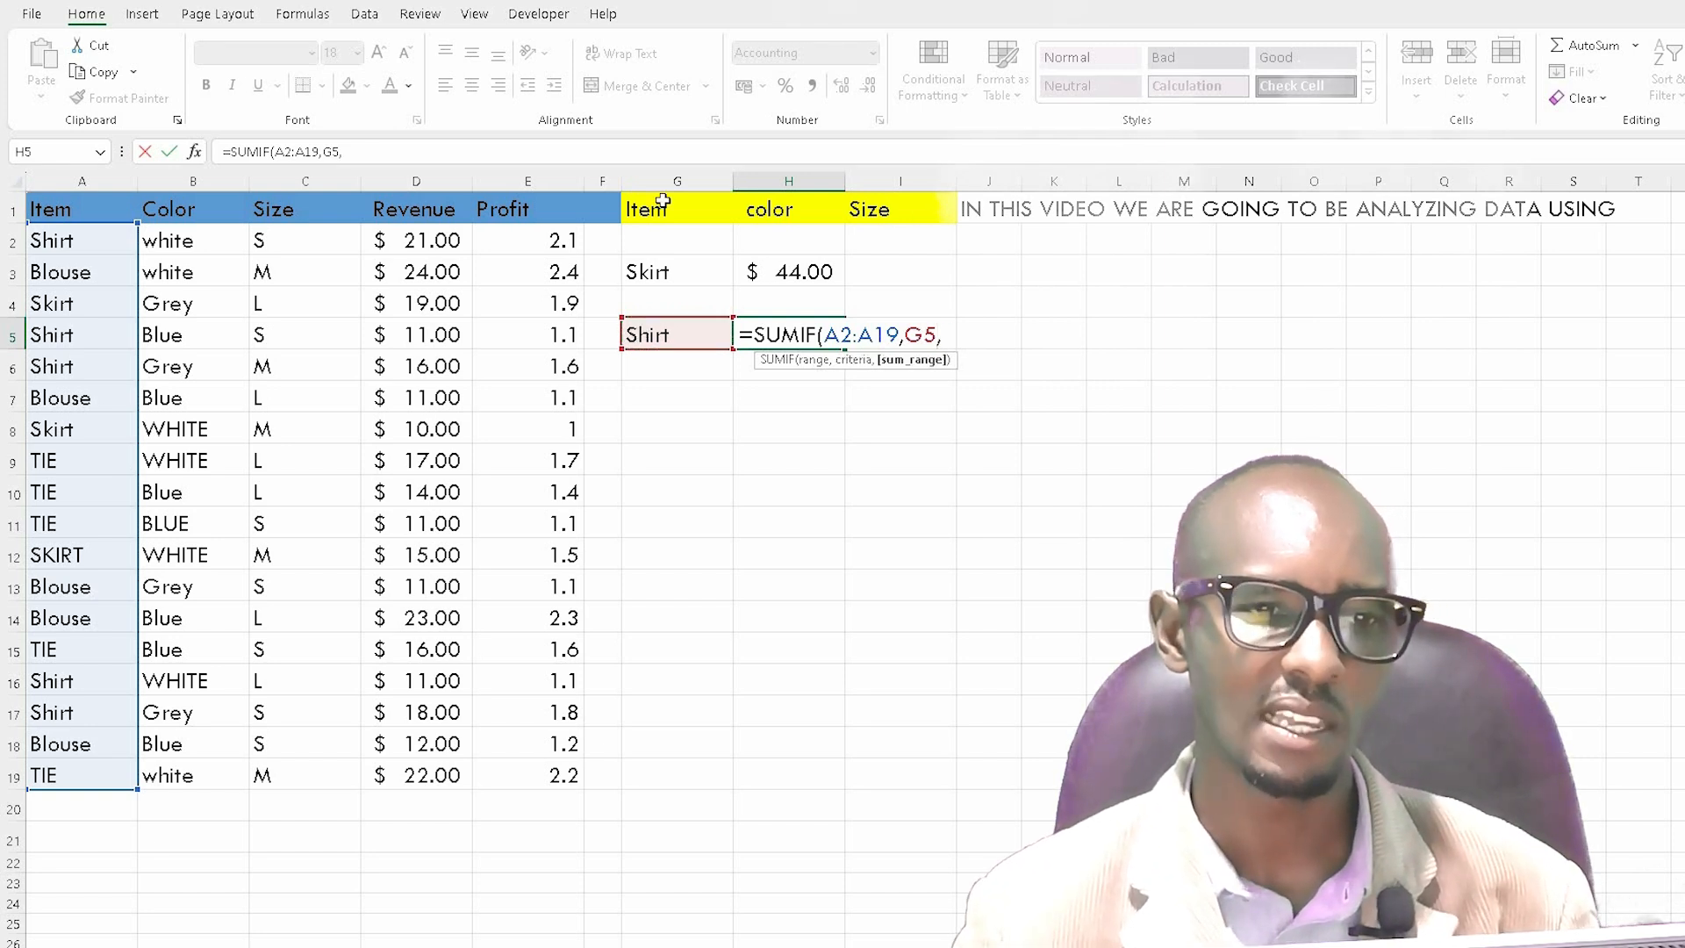
{"action": "left_click_drag", "start_coordinate": [419, 237], "coordinate": [405, 776]}
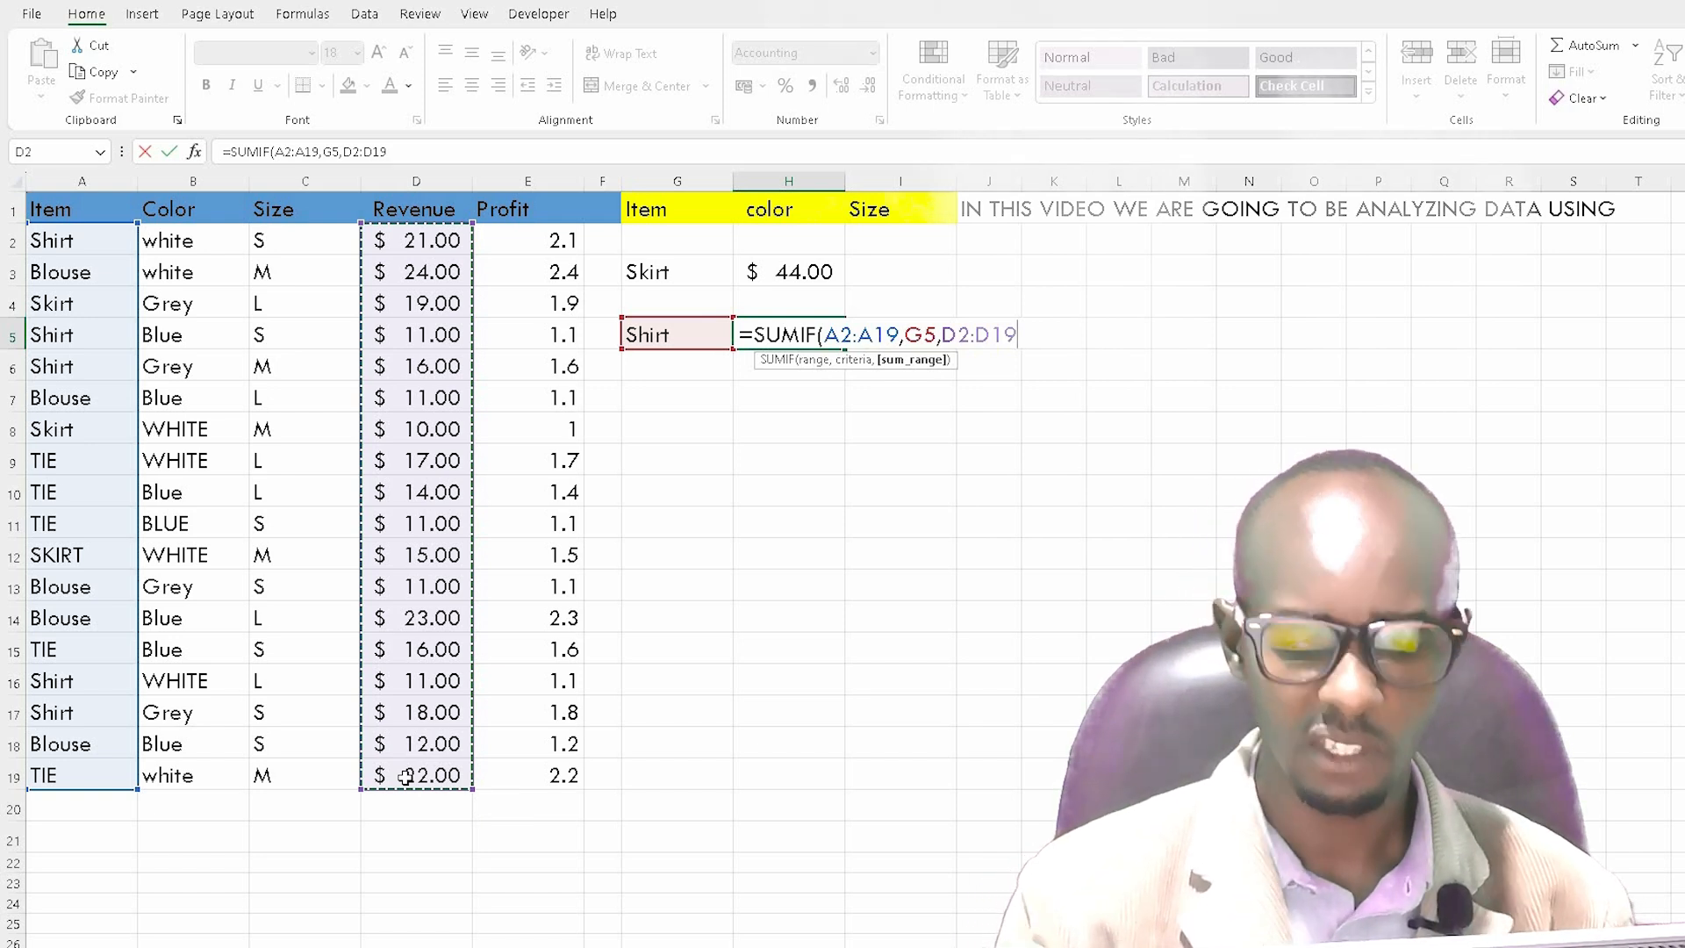
{"action": "type", "text": ")"}
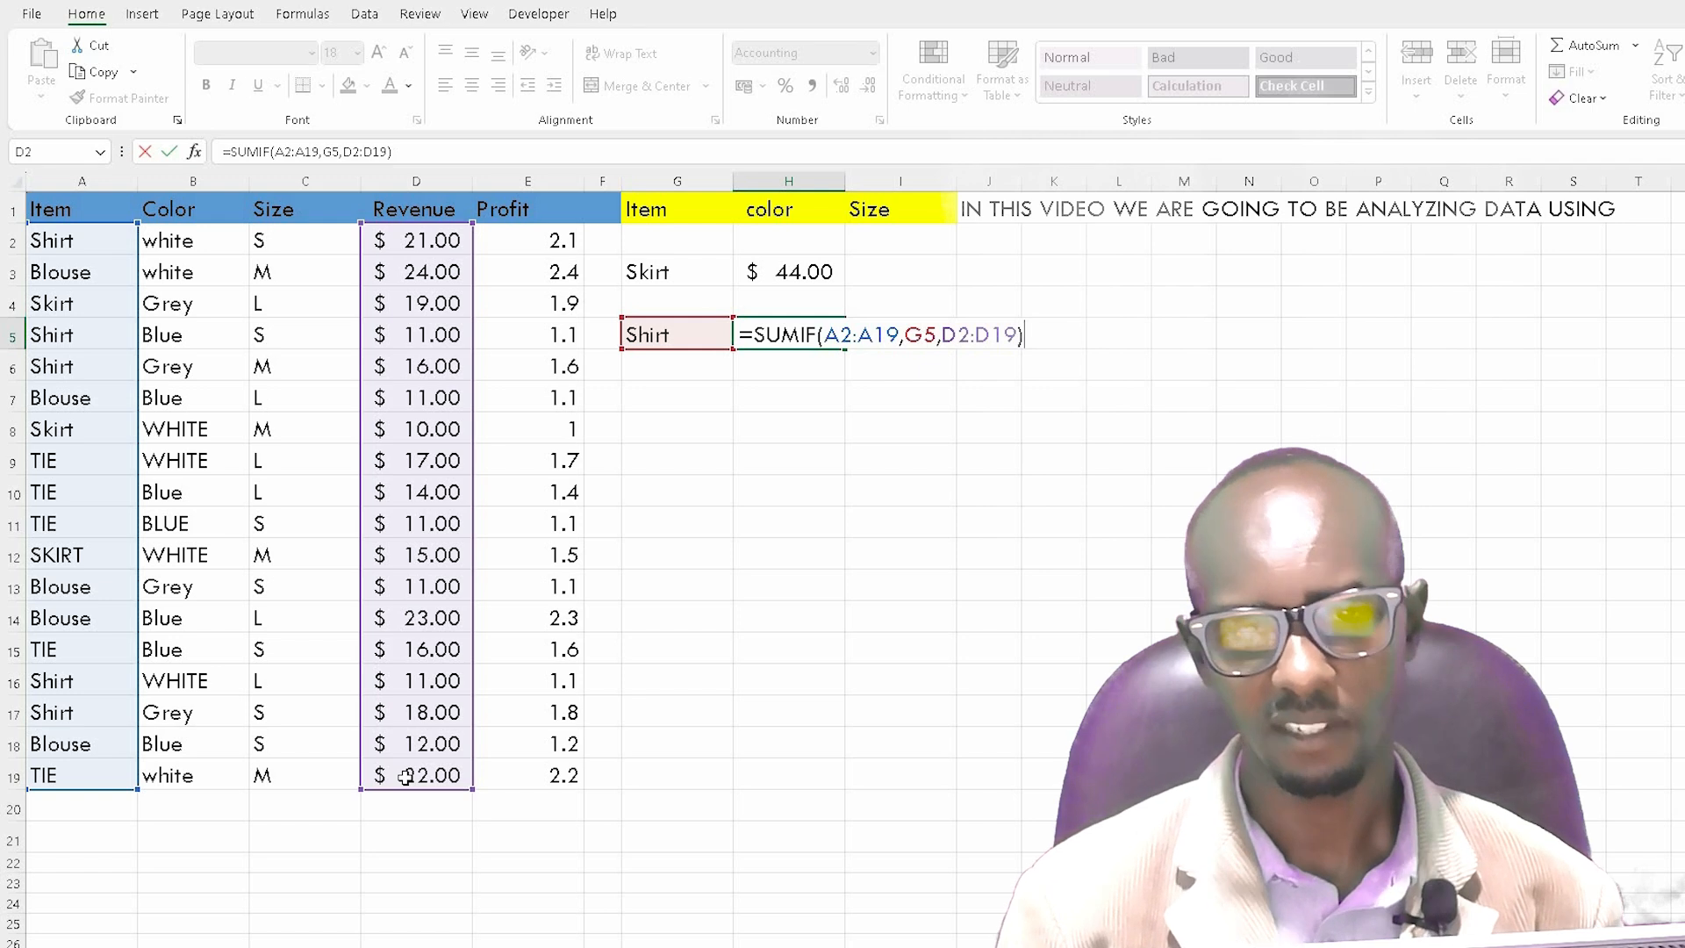
{"action": "key", "text": "Return"}
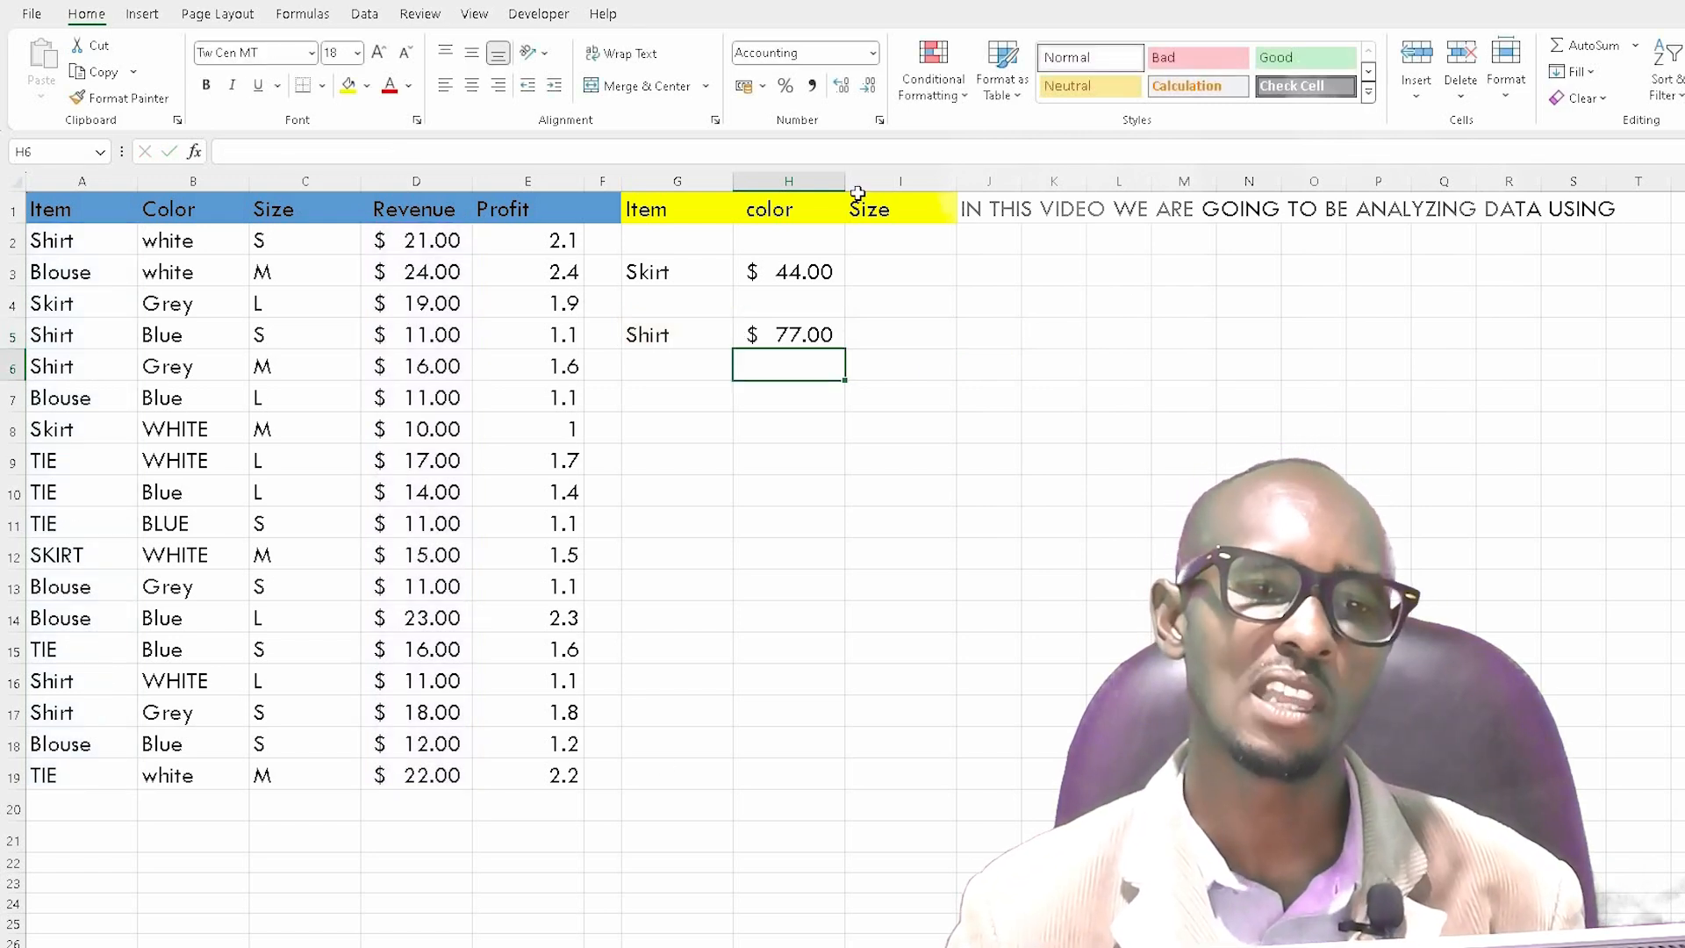